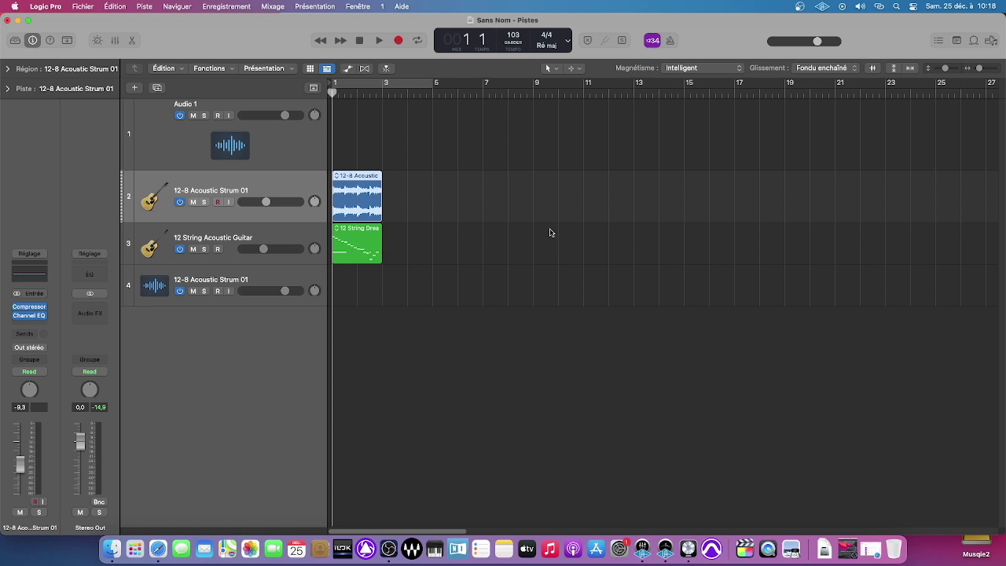
# In the header configuration of the blue acoustic strum track, hide the Activé/Désactivé button and show it again.
pyautogui.click(441, 187)
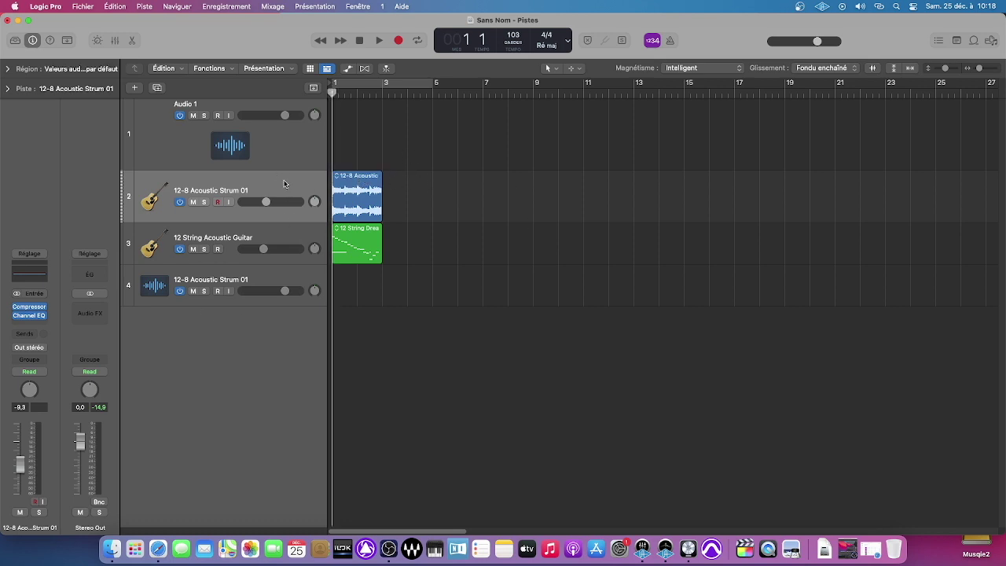
pyautogui.click(285, 155)
pyautogui.click(290, 184)
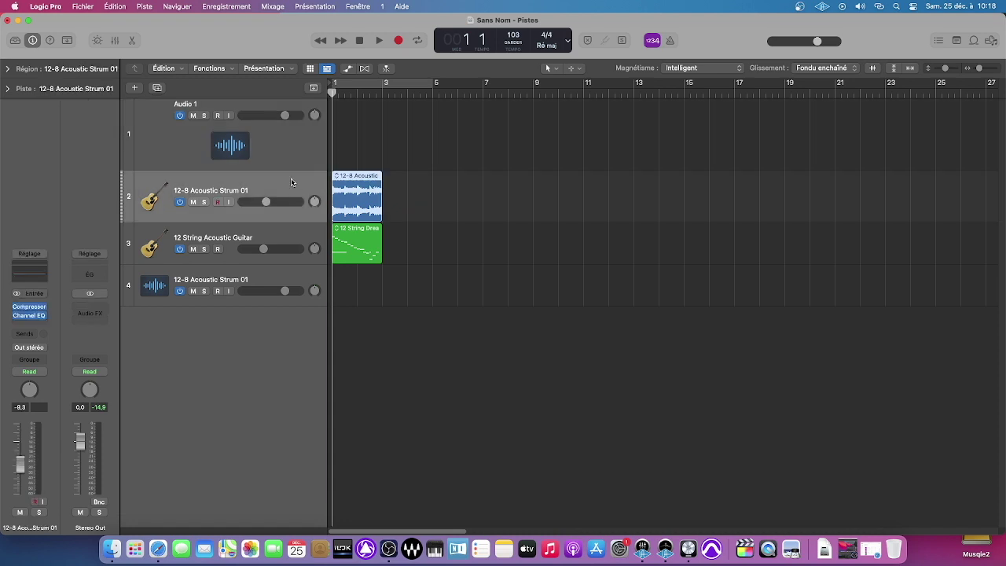
pyautogui.rightClick(291, 183)
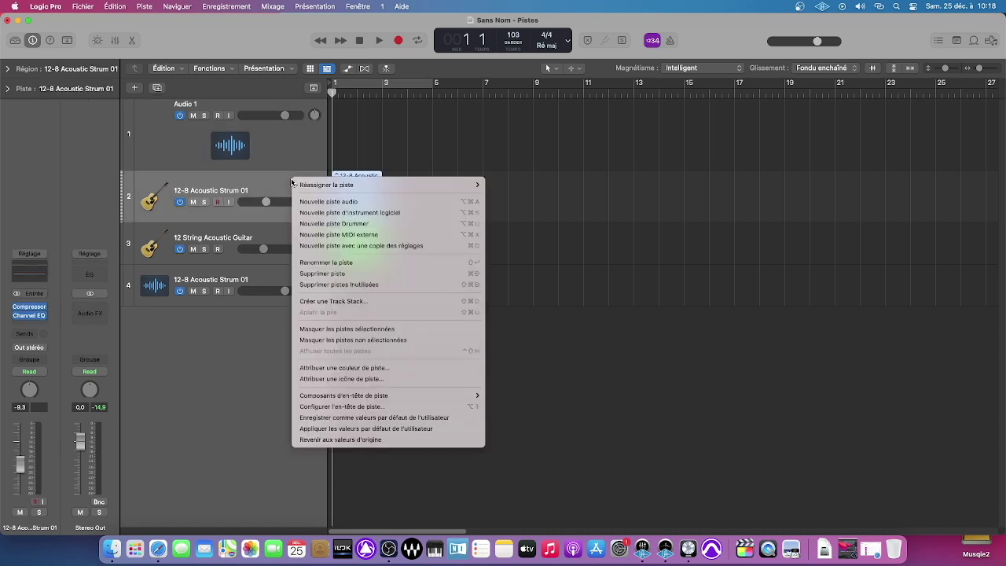
pyautogui.click(341, 406)
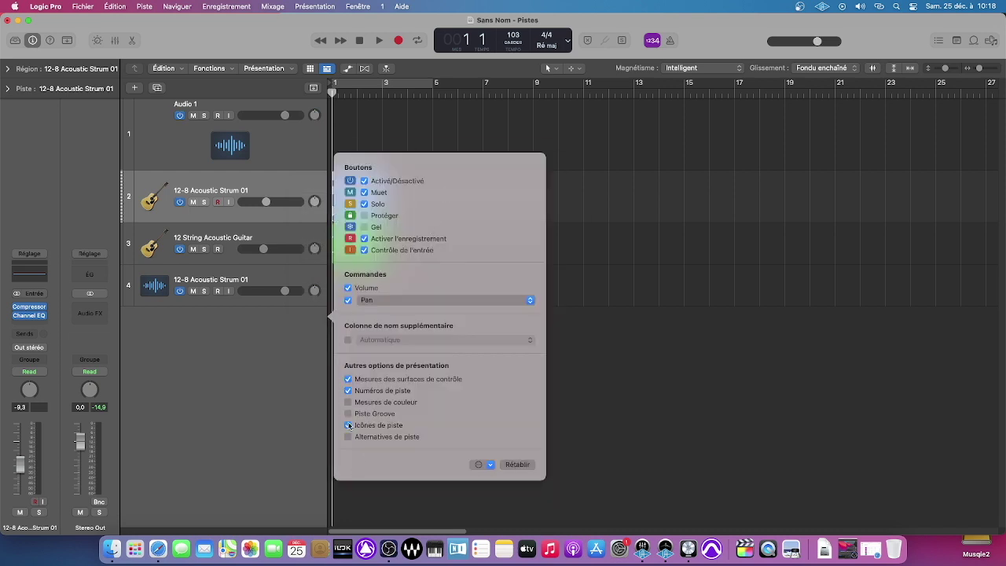
pyautogui.click(363, 181)
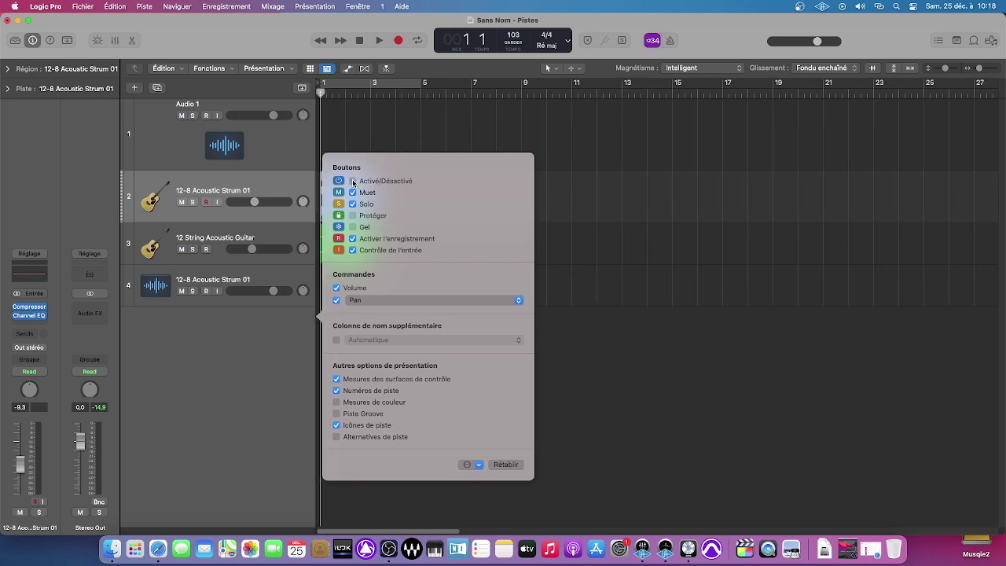
pyautogui.click(353, 182)
pyautogui.click(217, 185)
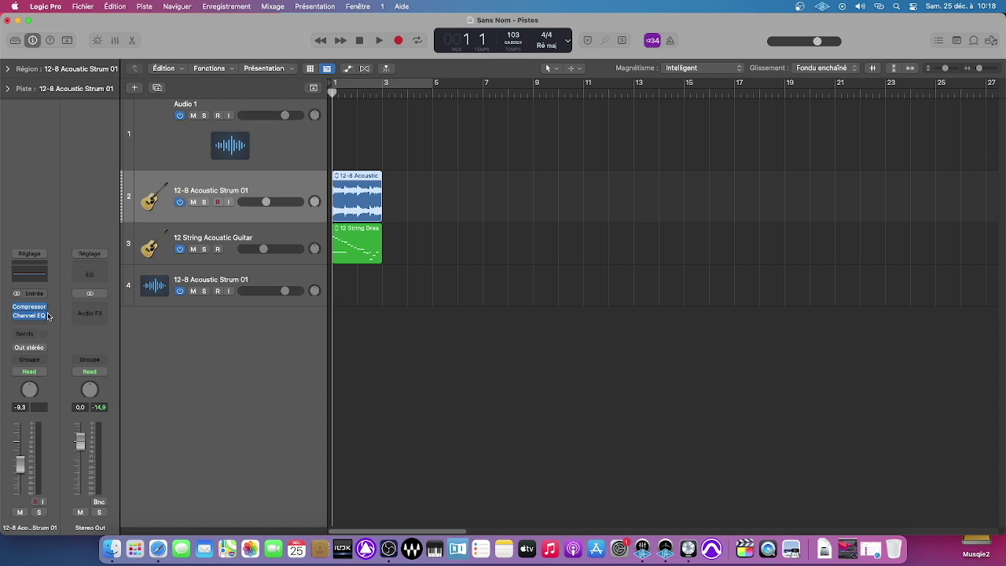
# Switch track 2, the 12-8 Acoustic Strum 01 guitar track, off and back on twice.
pyautogui.moveTo(37, 307)
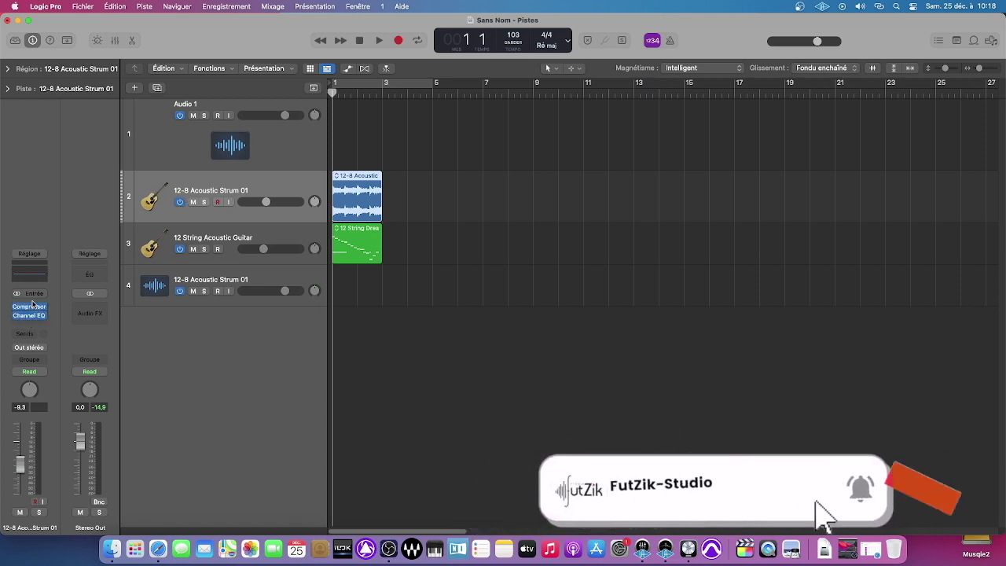
pyautogui.click(180, 202)
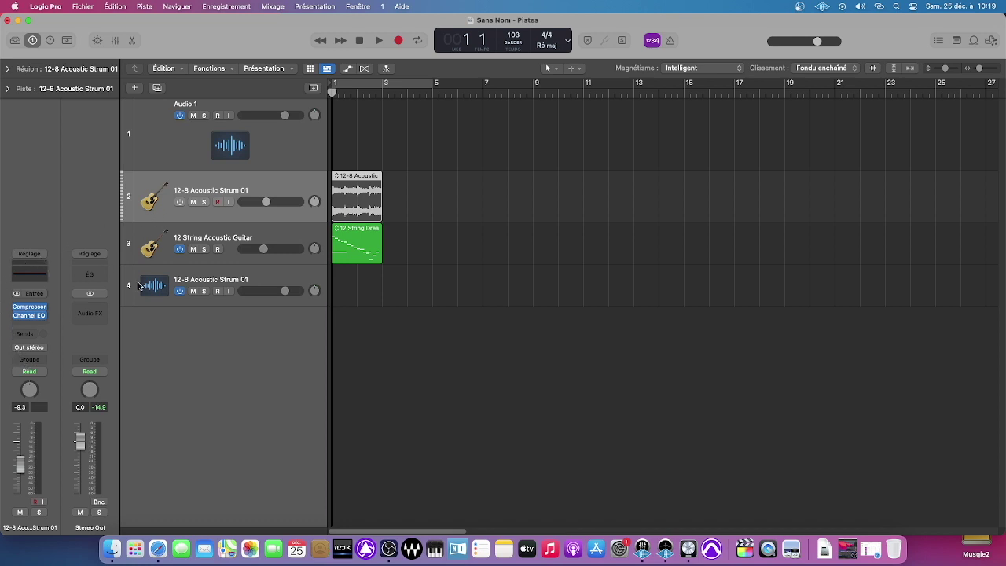
pyautogui.click(181, 201)
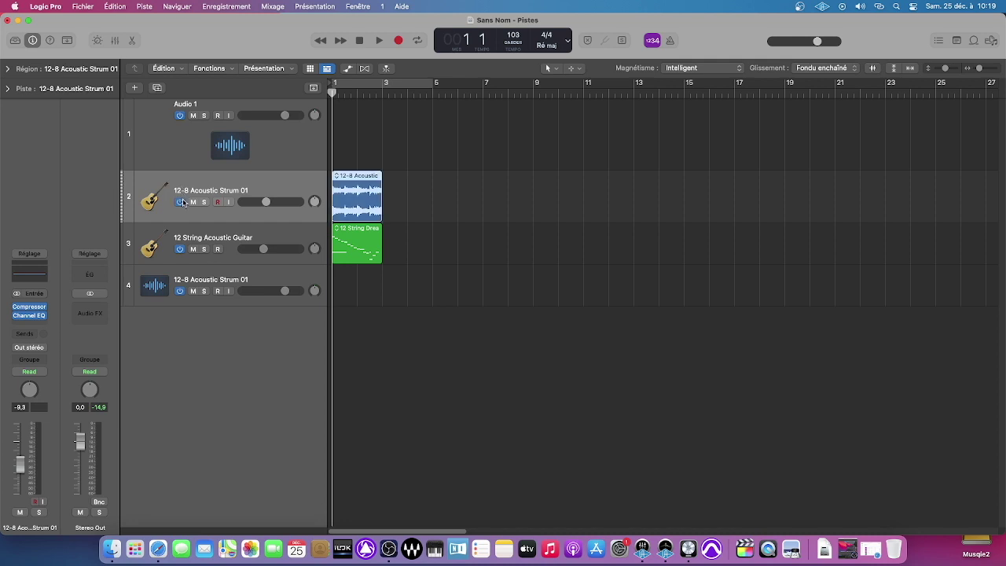
pyautogui.click(181, 202)
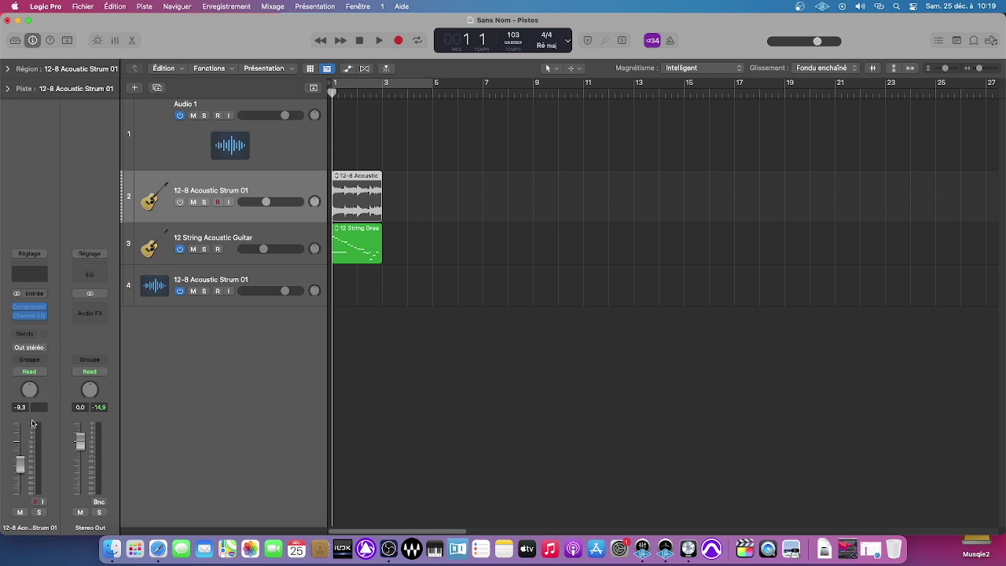
pyautogui.click(180, 202)
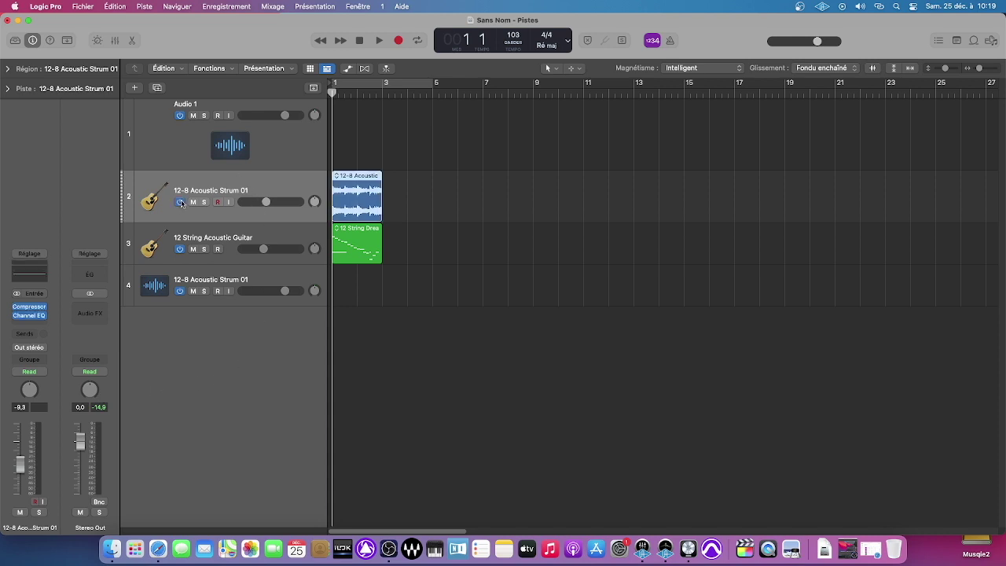
# In the track header configuration, toggle the Muet and Solo buttons off and back on, and enable the Protéger button.
pyautogui.rightClick(224, 214)
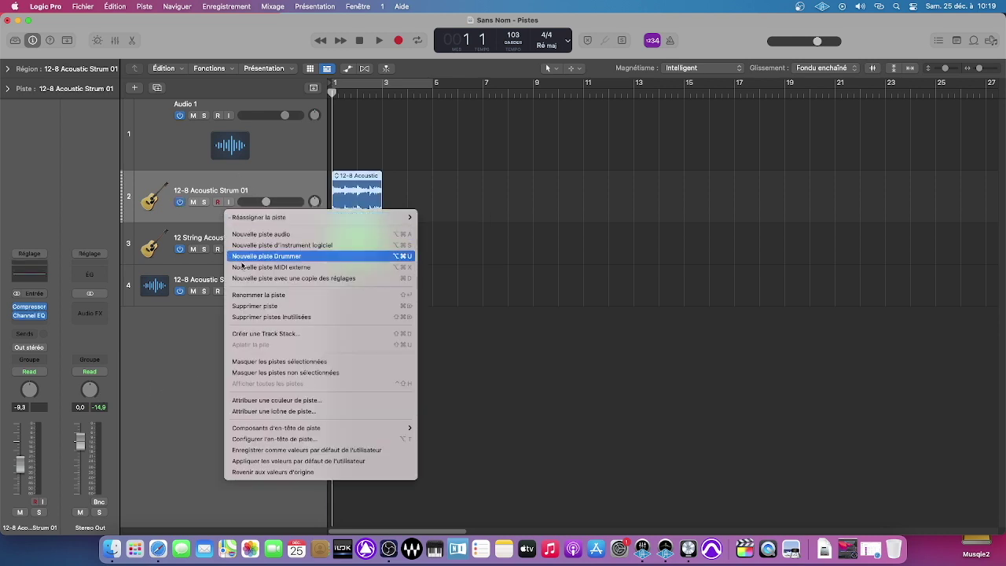
pyautogui.click(260, 439)
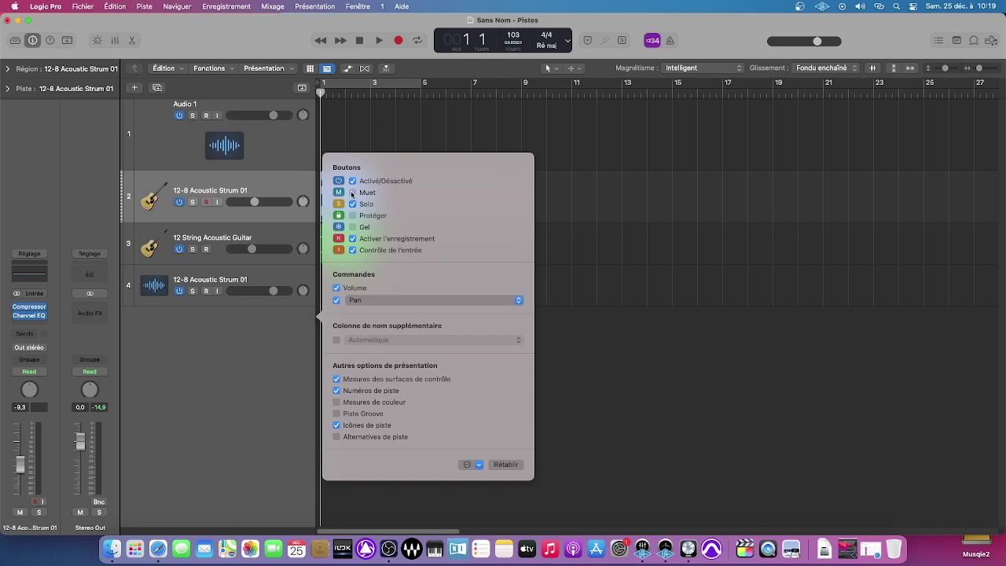
pyautogui.click(352, 192)
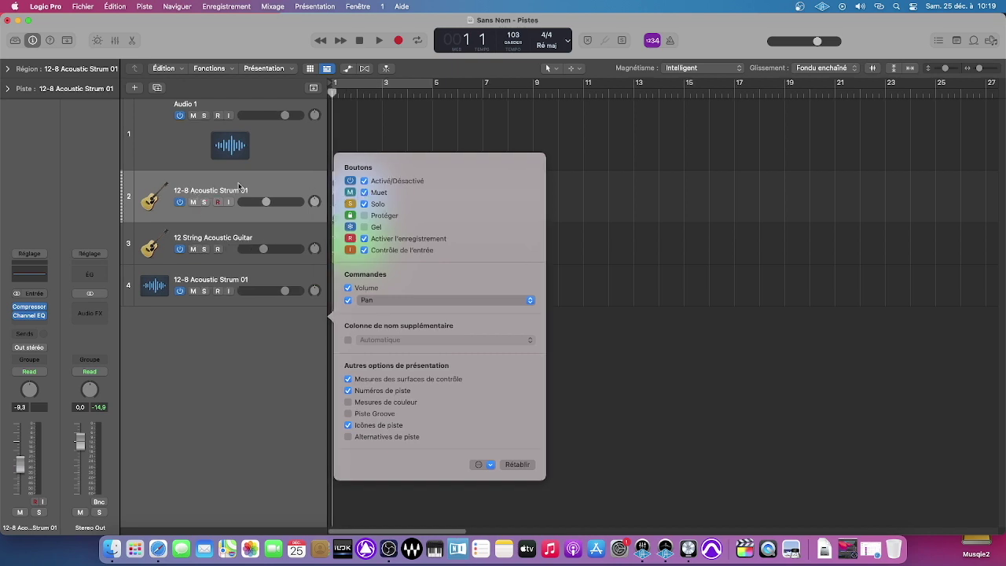
pyautogui.click(364, 205)
pyautogui.click(352, 205)
pyautogui.click(363, 216)
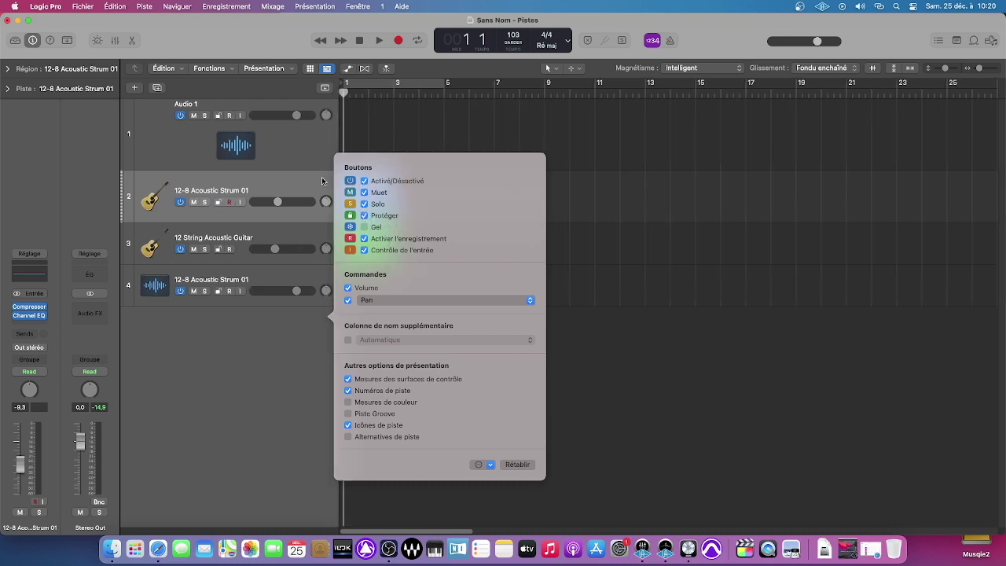
pyautogui.click(219, 205)
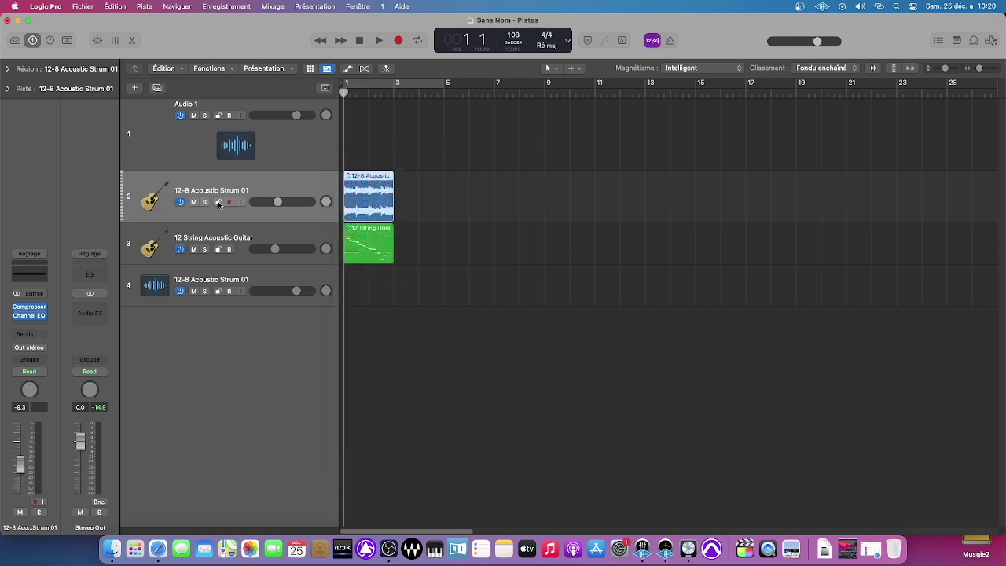
# Protect track 2, 12-8 Acoustic Strum 01, with its lock and try selecting its region and empty lane.
pyautogui.click(220, 204)
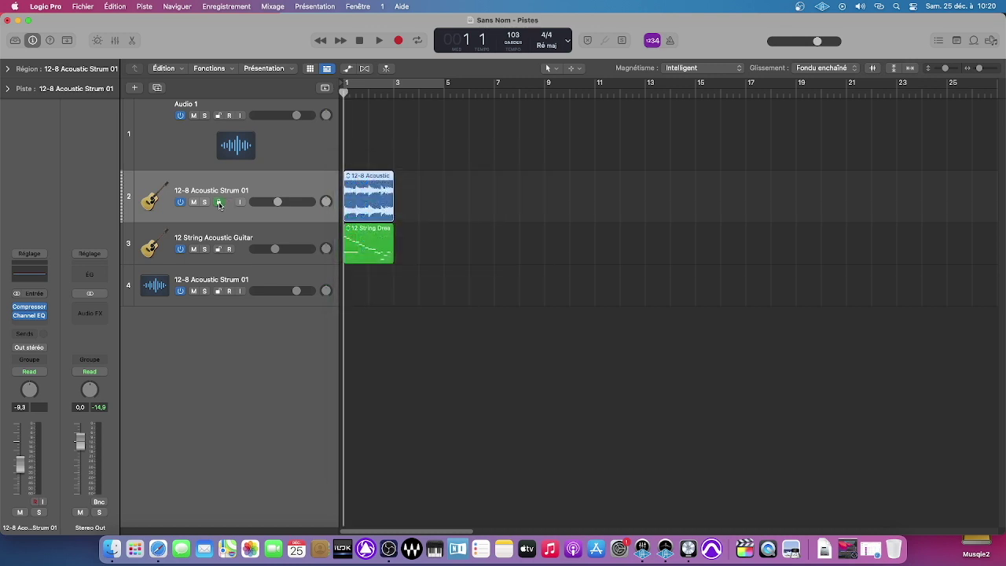
pyautogui.click(384, 210)
pyautogui.click(517, 220)
# Enable the Gel button in the track header configuration.
pyautogui.rightClick(235, 208)
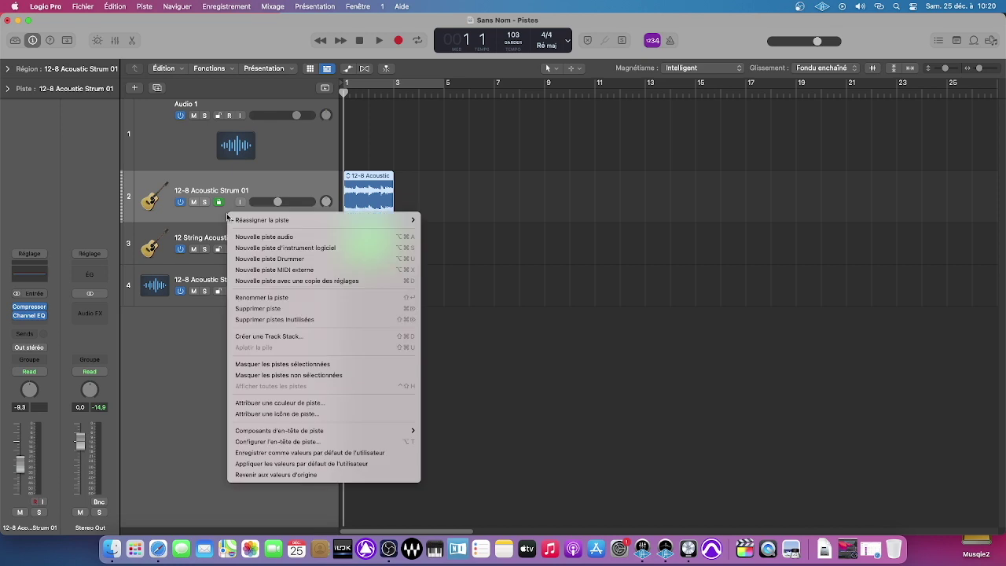
pyautogui.click(289, 441)
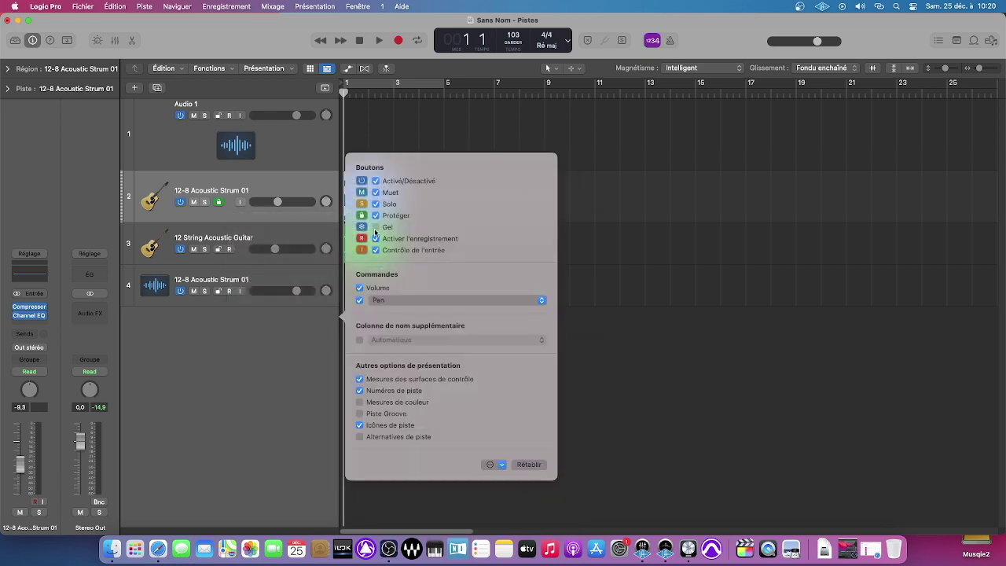
pyautogui.click(375, 228)
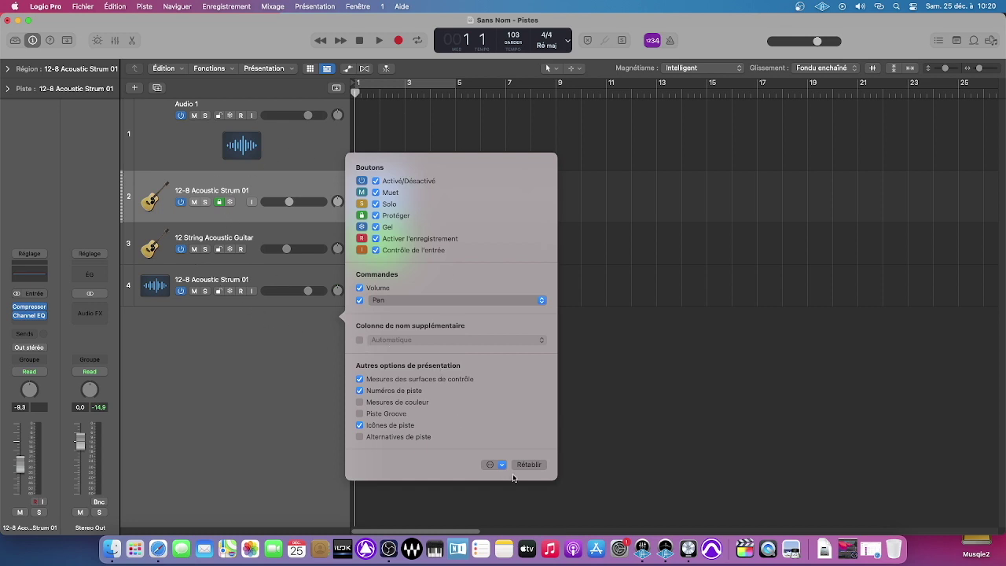
pyautogui.click(312, 420)
# Activate Gel on track 2, select the 12 String Acoustic Guitar track, and deactivate Gel on track 2 again.
pyautogui.click(230, 203)
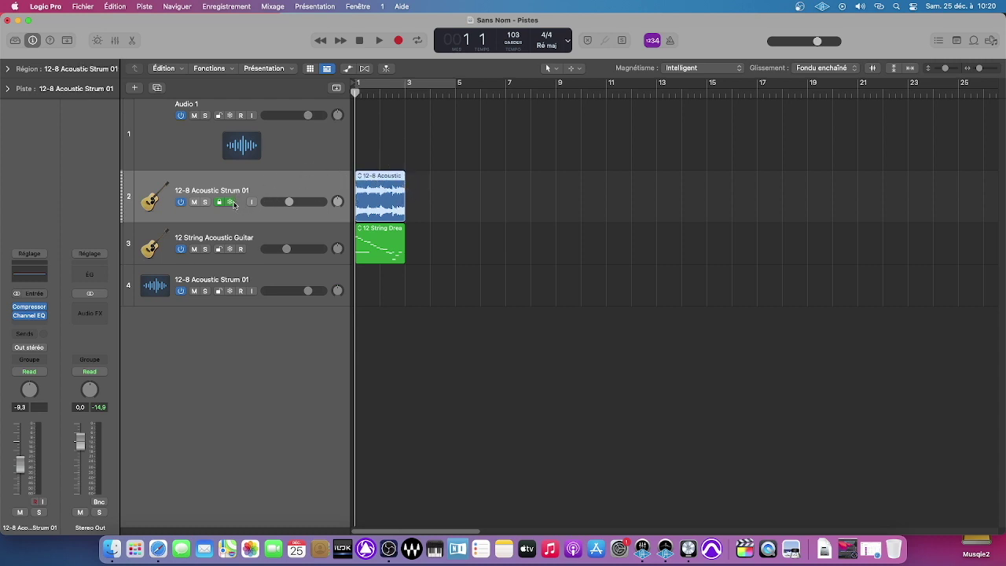
pyautogui.click(474, 243)
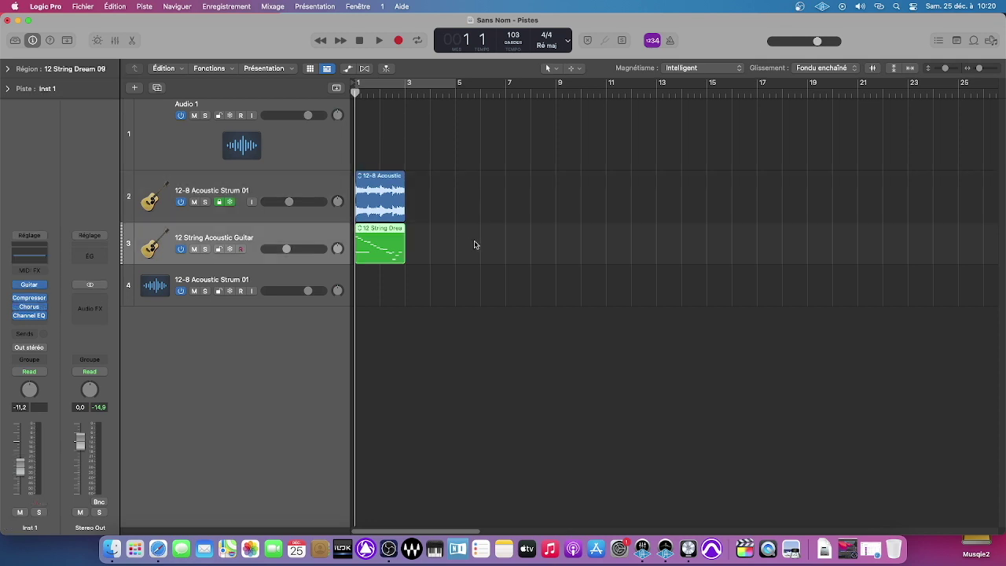
pyautogui.click(230, 202)
# In the track header configuration, hide the Activer l'enregistrement button and show it again.
pyautogui.rightClick(271, 189)
pyautogui.click(334, 412)
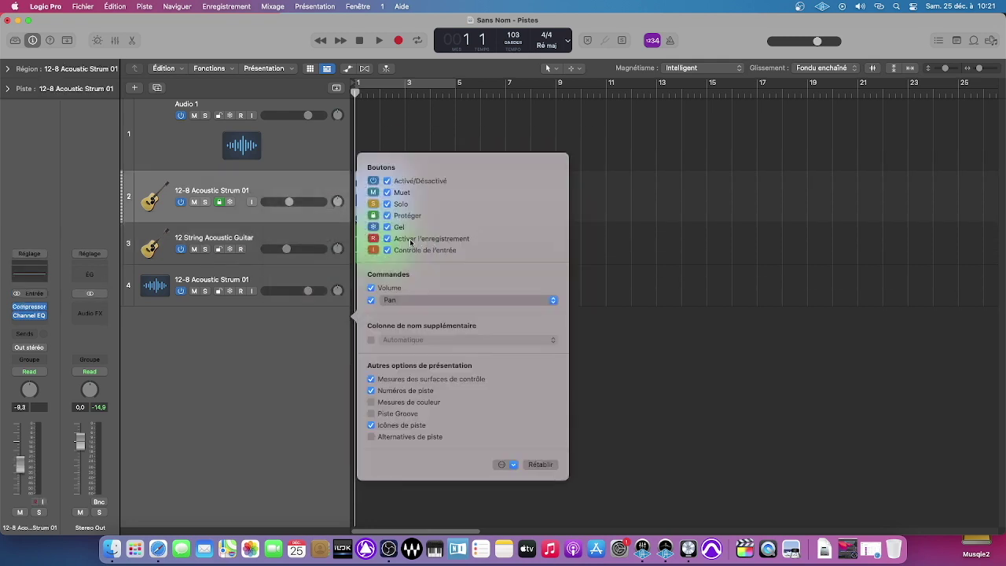
pyautogui.click(410, 239)
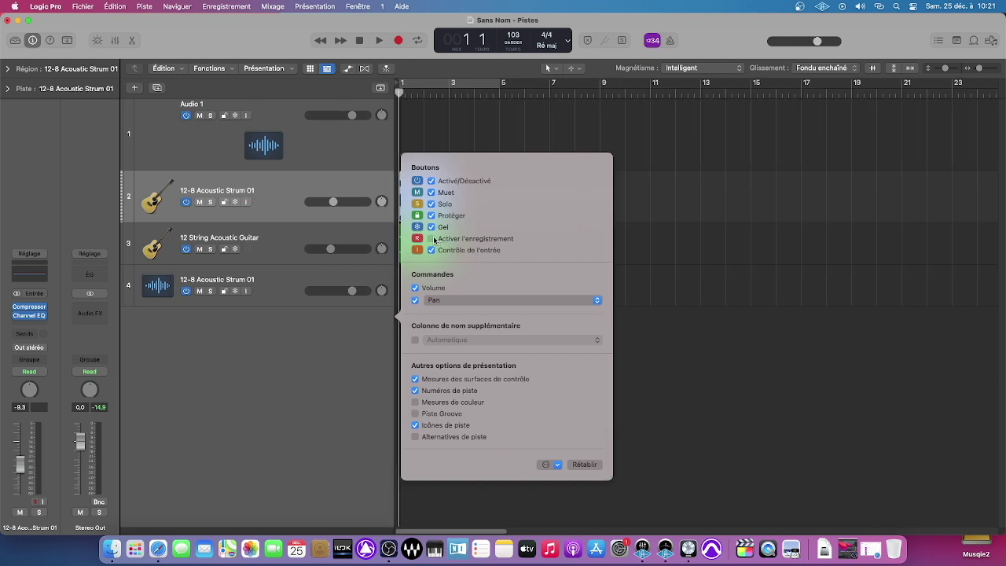
pyautogui.click(433, 240)
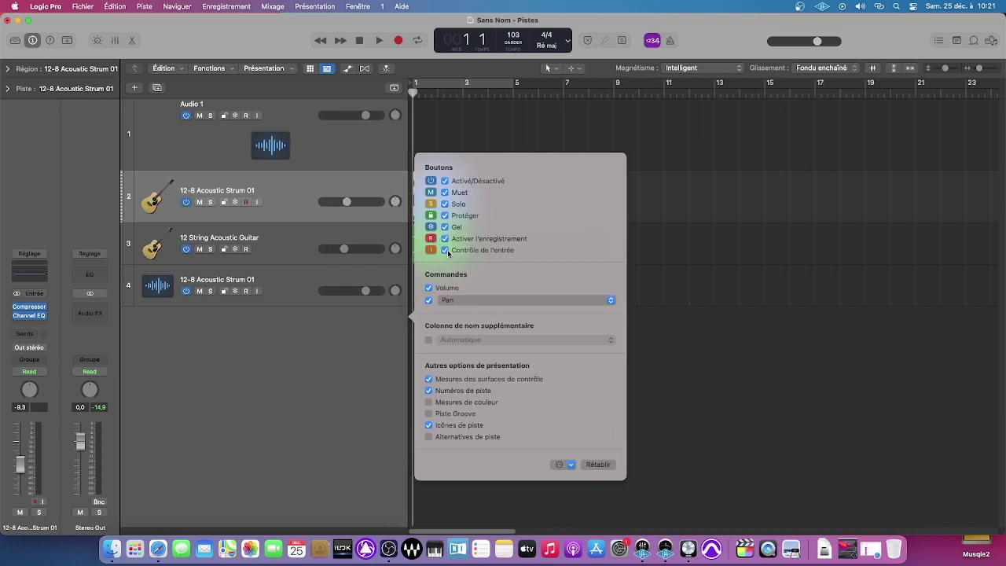
# Hide and restore the Contrôle de l'entrée button, and turn on input monitoring for track 2.
pyautogui.click(448, 251)
pyautogui.click(434, 250)
pyautogui.click(259, 203)
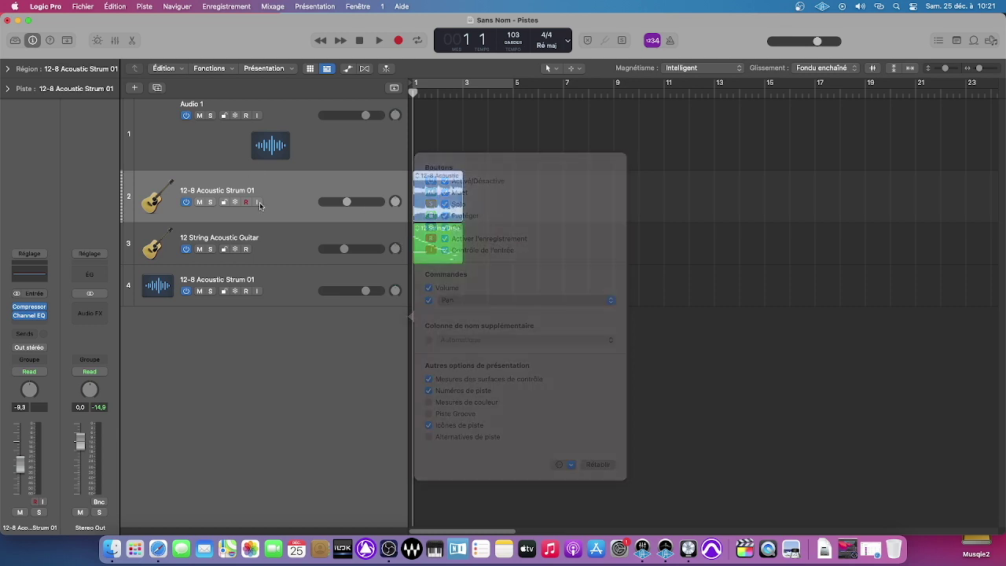
pyautogui.click(258, 202)
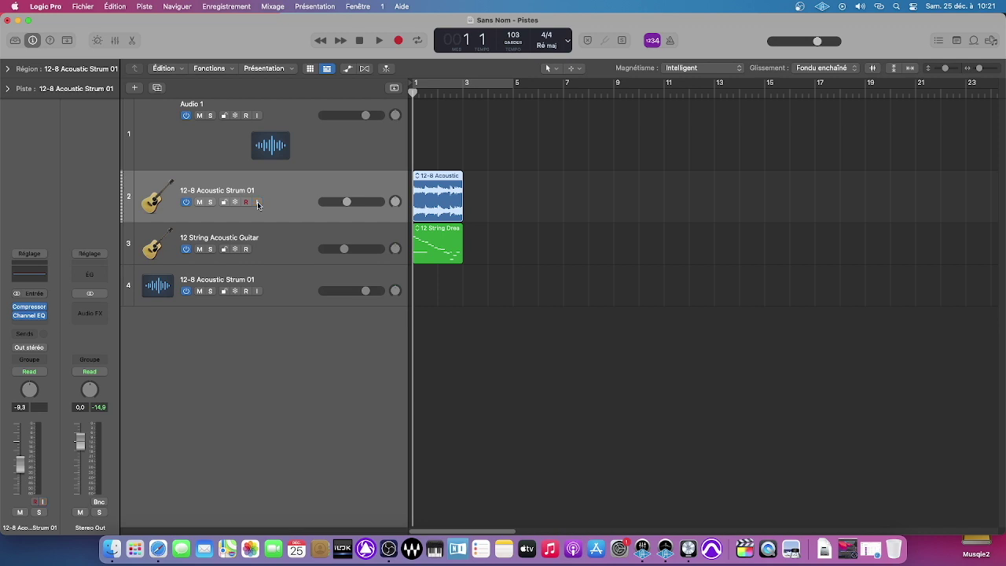
# In the track header configuration, hide and restore the Volume control and the Pan control.
pyautogui.rightClick(282, 202)
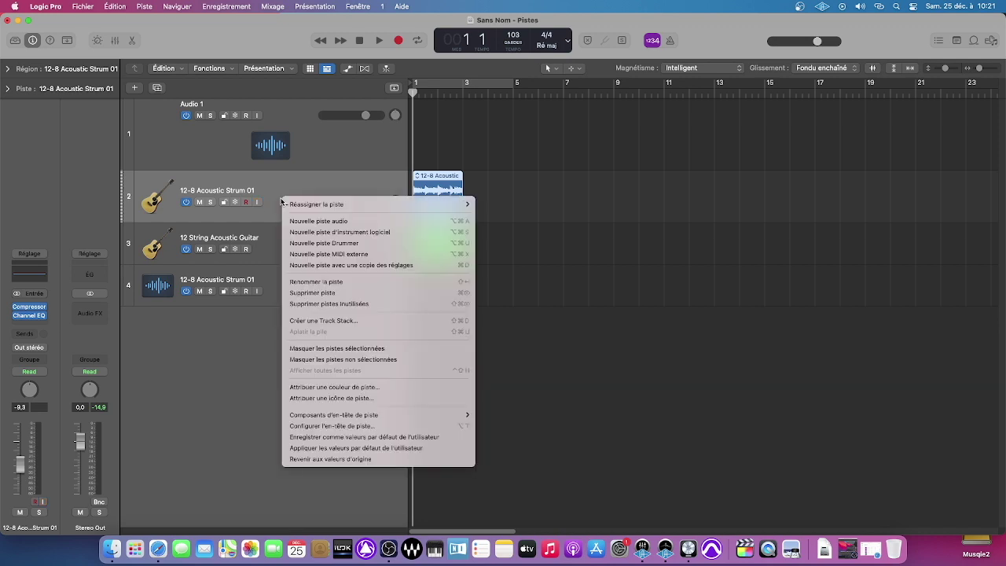
pyautogui.click(361, 397)
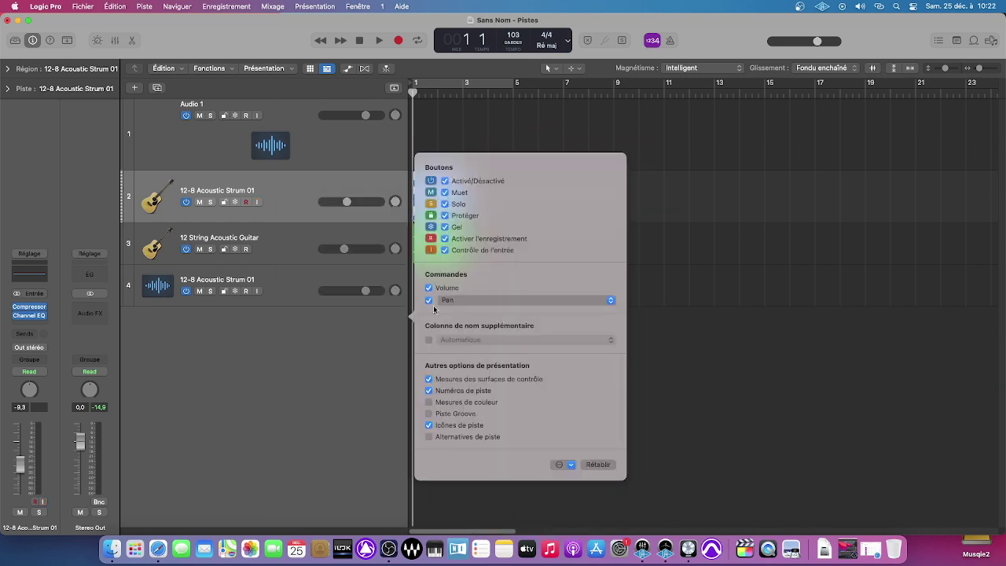
pyautogui.click(428, 288)
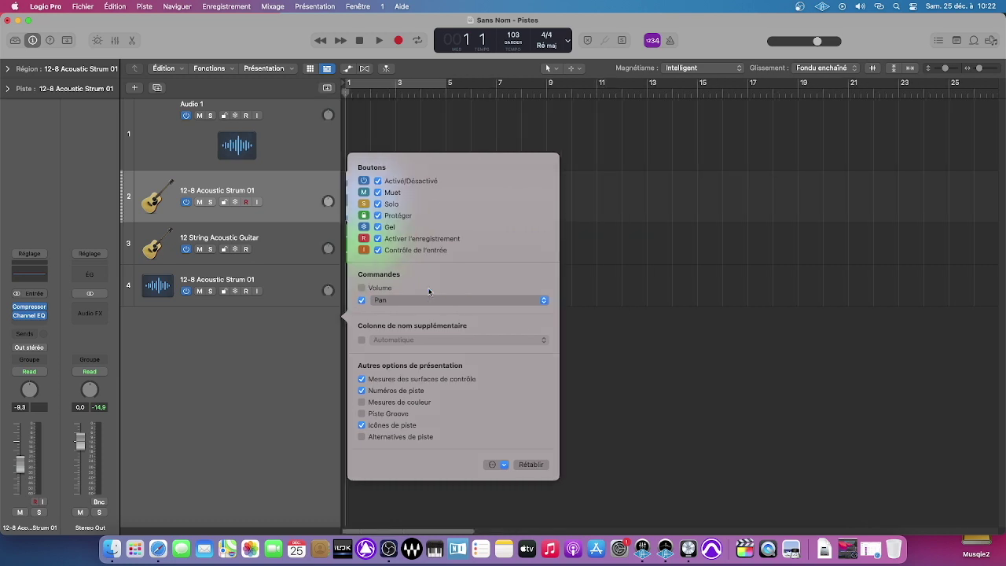
pyautogui.click(362, 288)
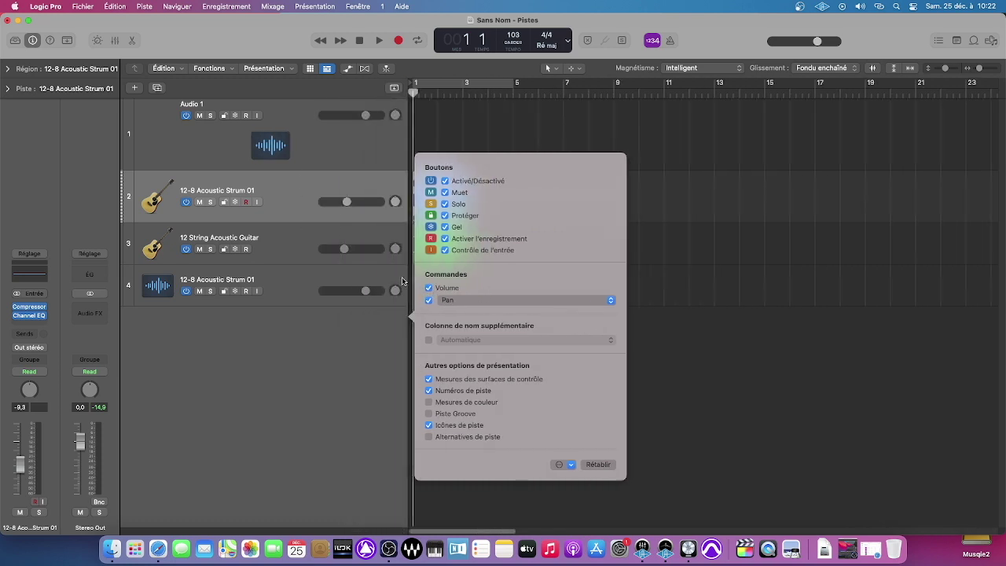
pyautogui.click(429, 301)
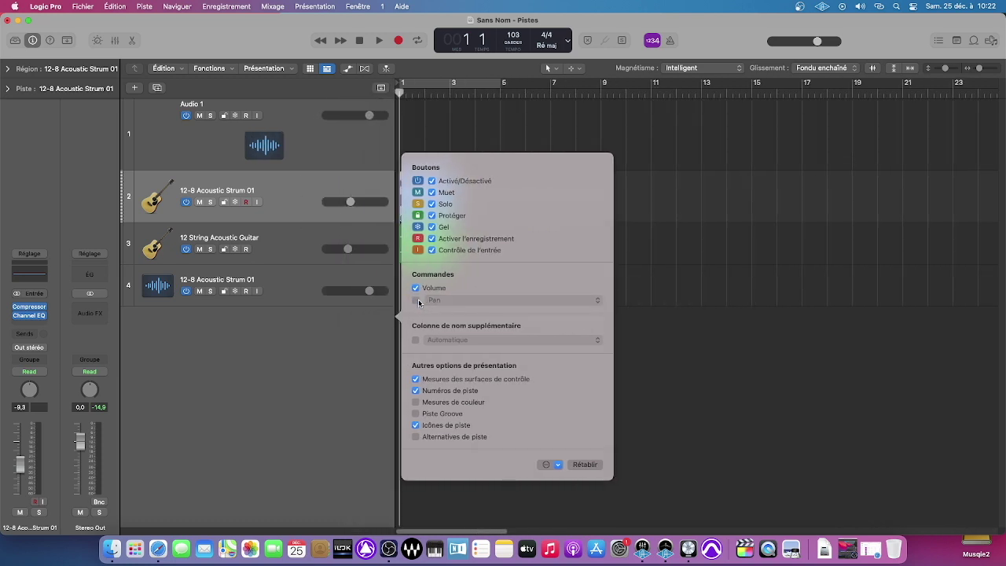
pyautogui.click(417, 301)
# Examine the Pan and Départ choices for the second header control, keep Pan, and close the configuration.
pyautogui.click(476, 300)
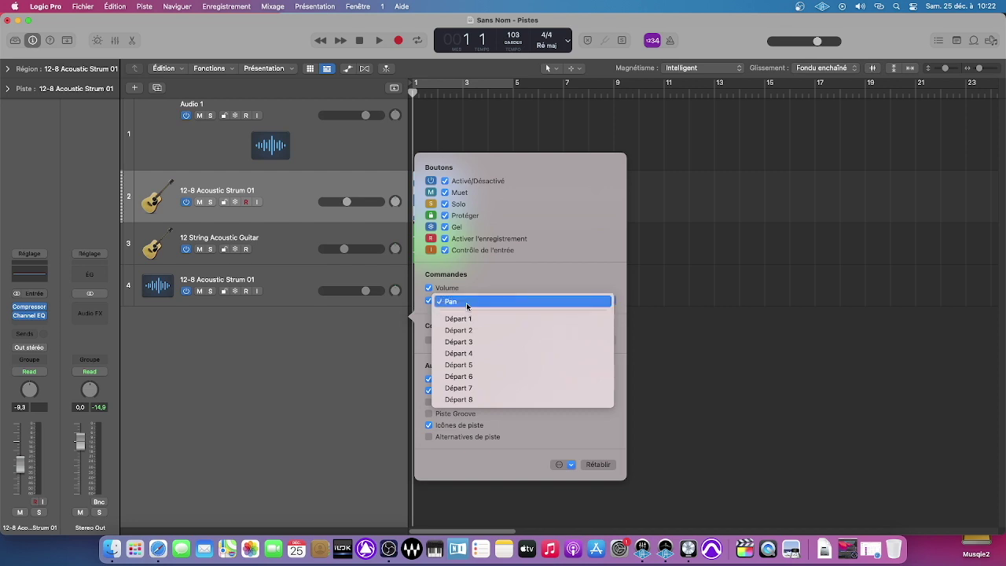
pyautogui.click(463, 301)
pyautogui.click(398, 198)
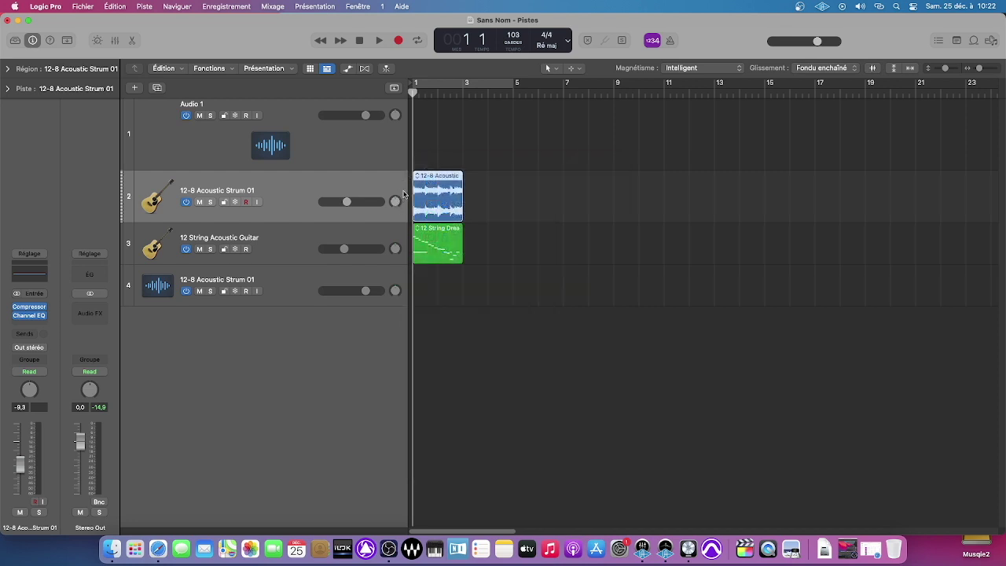
# Turn track 2's pan knob to about +11 and reset it to 0.
pyautogui.moveTo(394, 201)
pyautogui.mouseDown()
pyautogui.moveTo(395, 251)
pyautogui.moveTo(395, 206)
pyautogui.mouseUp()
pyautogui.keyDown('alt'); pyautogui.click(395, 204); pyautogui.keyUp('alt')
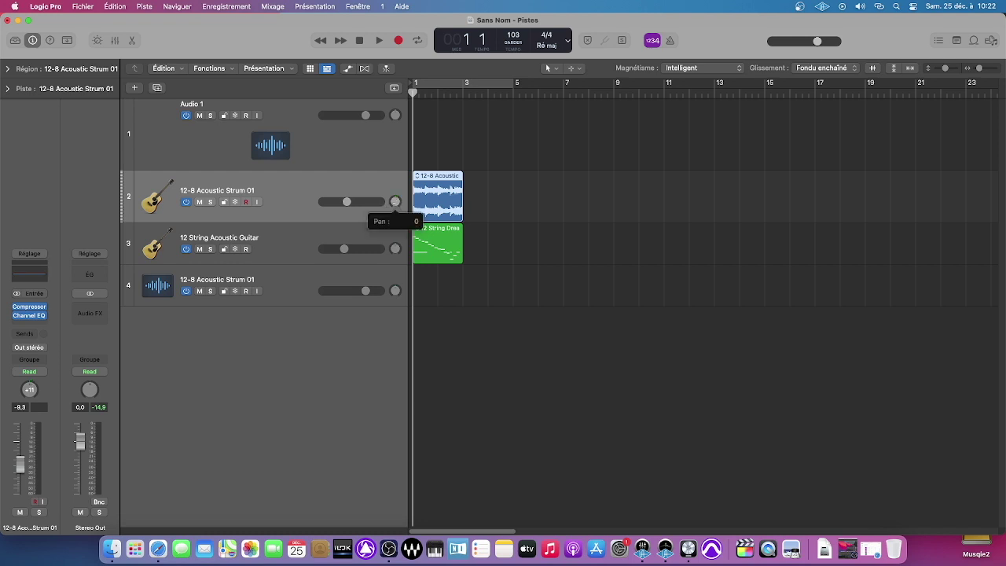
# Reopen the track header configuration and examine the Départ 1 to 8 choices for the second control, keeping Pan.
pyautogui.rightClick(395, 202)
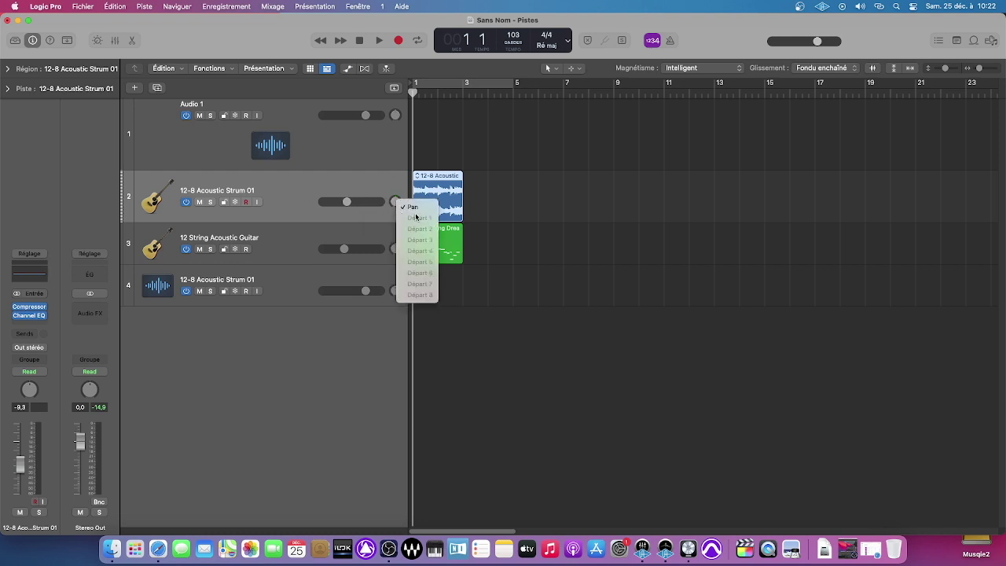
pyautogui.rightClick(387, 190)
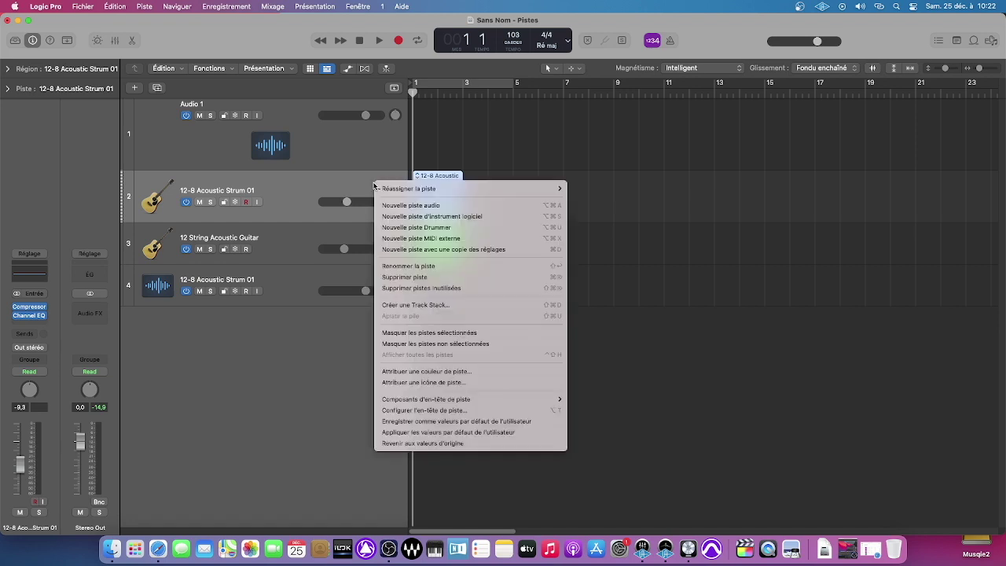
pyautogui.click(440, 410)
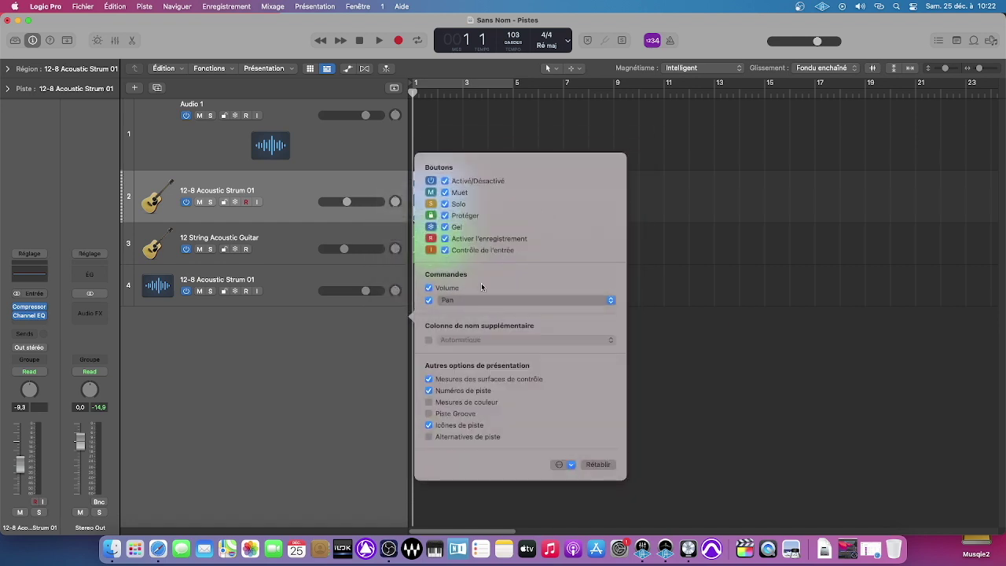
pyautogui.click(479, 299)
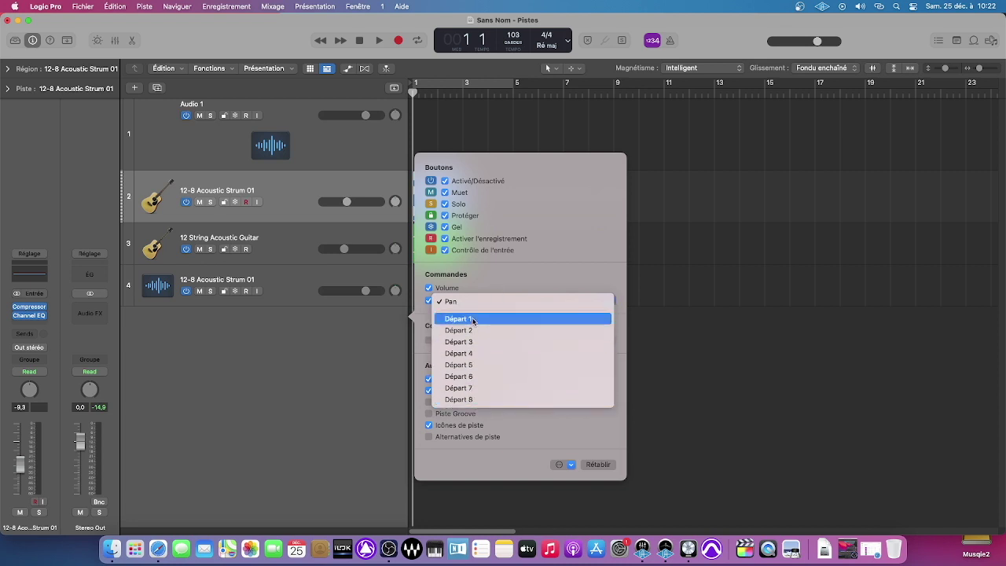
pyautogui.click(481, 282)
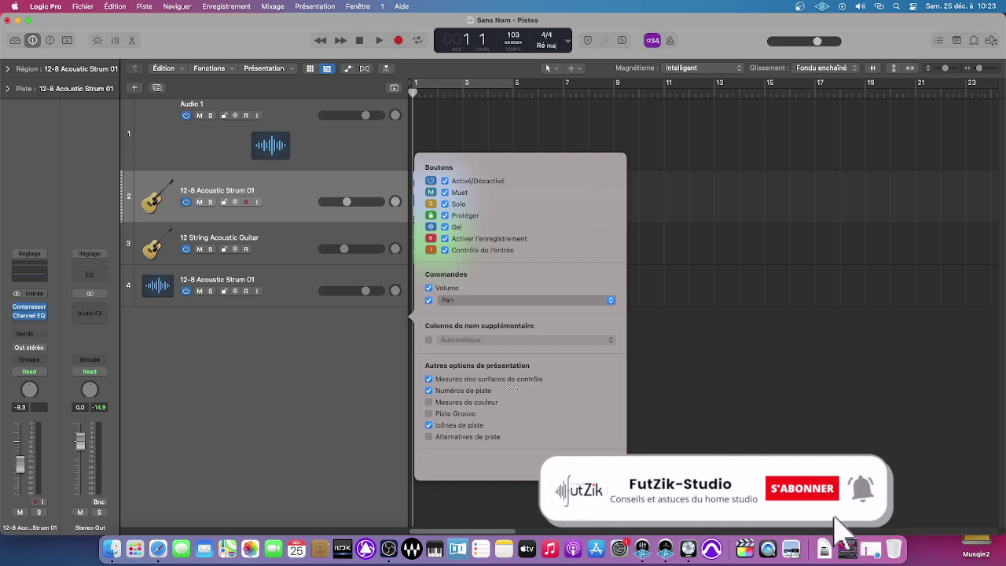
# Hide and restore the track numbers, and enable Mesures de couleur in the track header configuration.
pyautogui.click(429, 391)
pyautogui.click(429, 390)
pyautogui.click(429, 402)
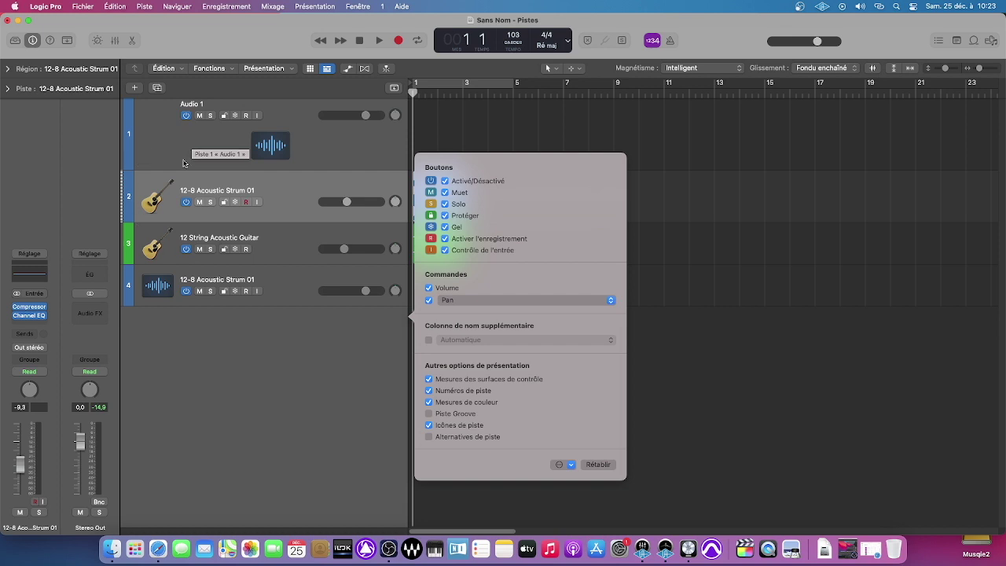
# Enable Piste Groove and Alternatives de piste, hide and restore the track icons, and close the configuration.
pyautogui.click(430, 436)
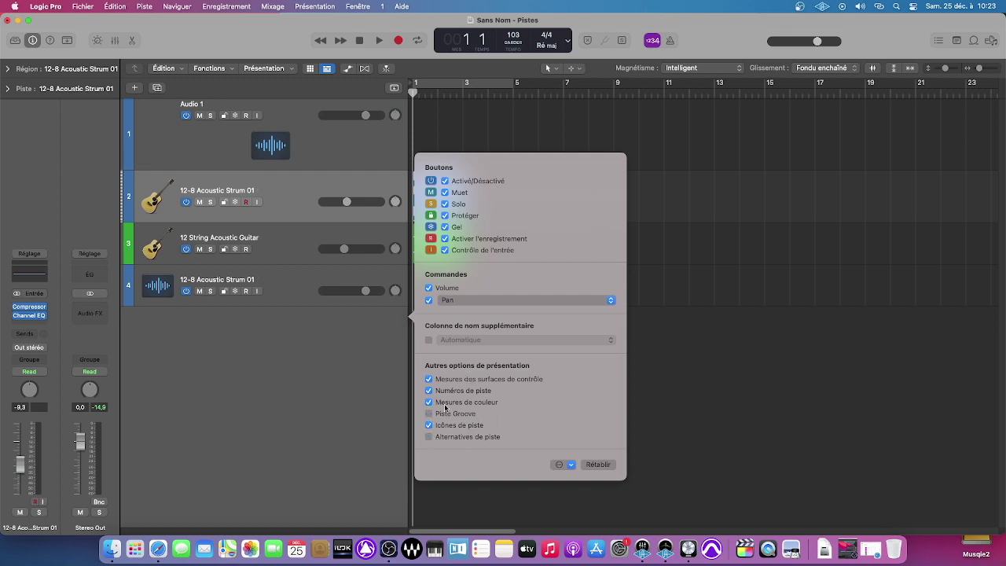
pyautogui.click(429, 414)
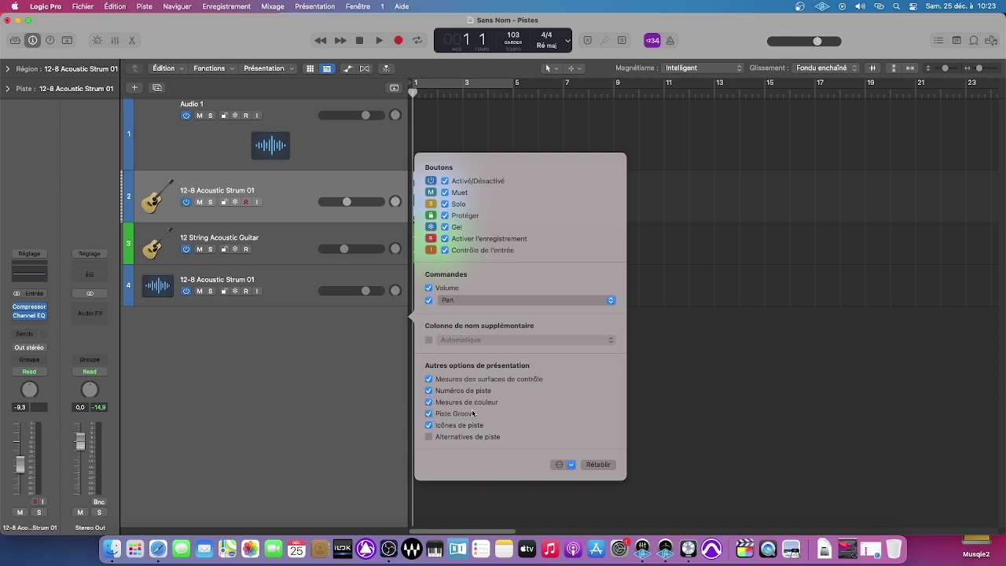
pyautogui.click(429, 425)
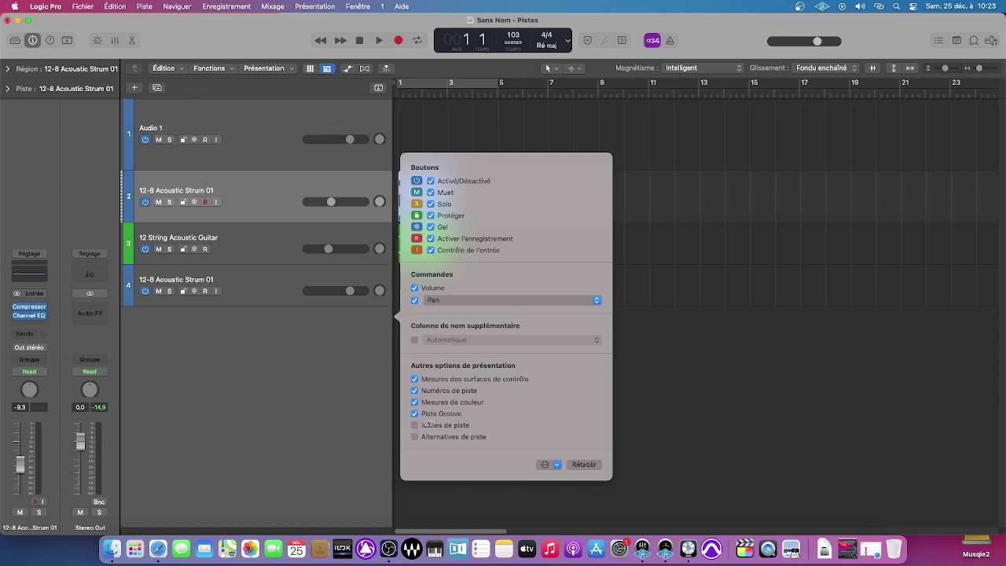
pyautogui.click(413, 425)
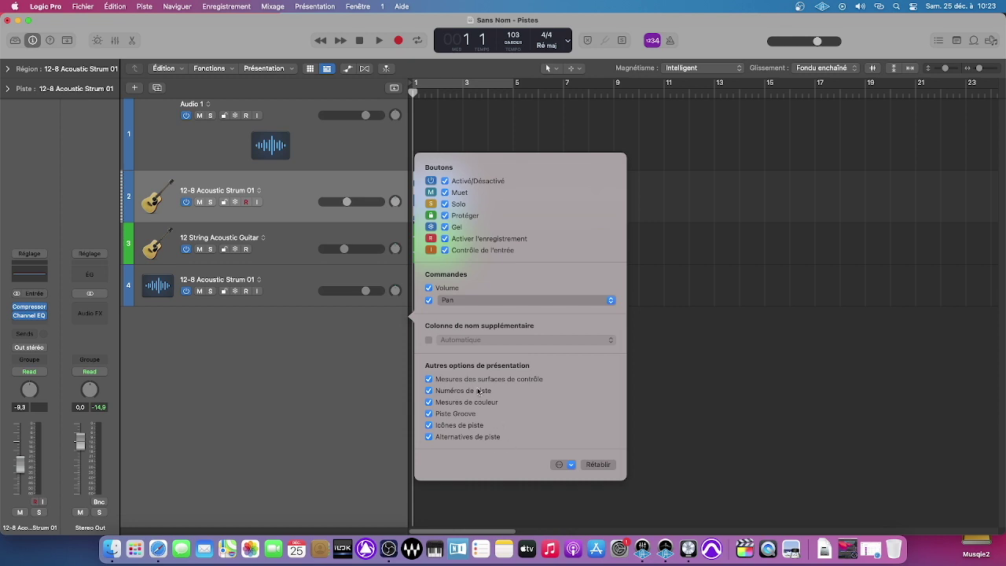
pyautogui.click(360, 363)
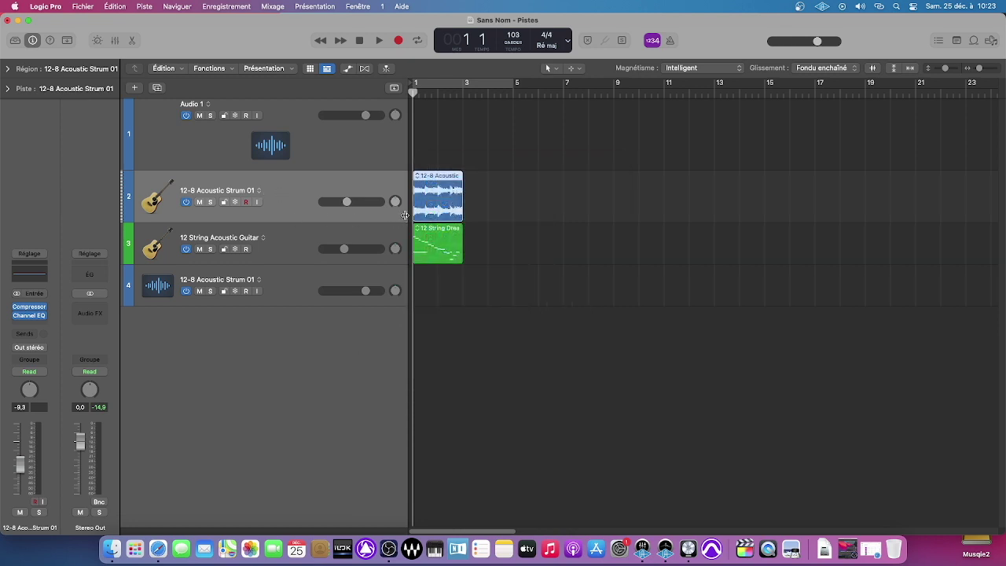
# Narrow the track header area slightly, and switch track 2 off and back on twice.
pyautogui.moveTo(405, 214); pyautogui.dragTo(383, 216)
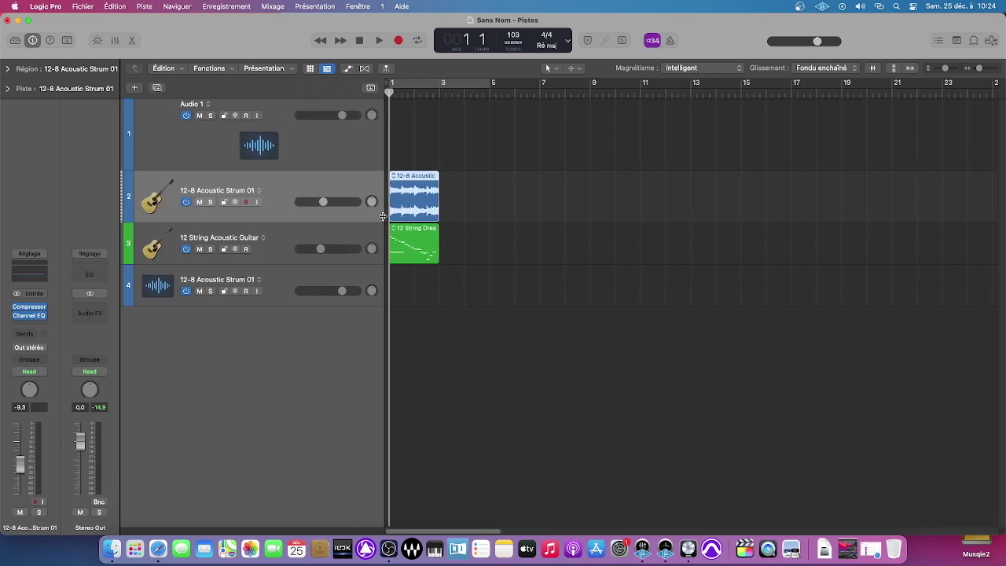
pyautogui.click(187, 202)
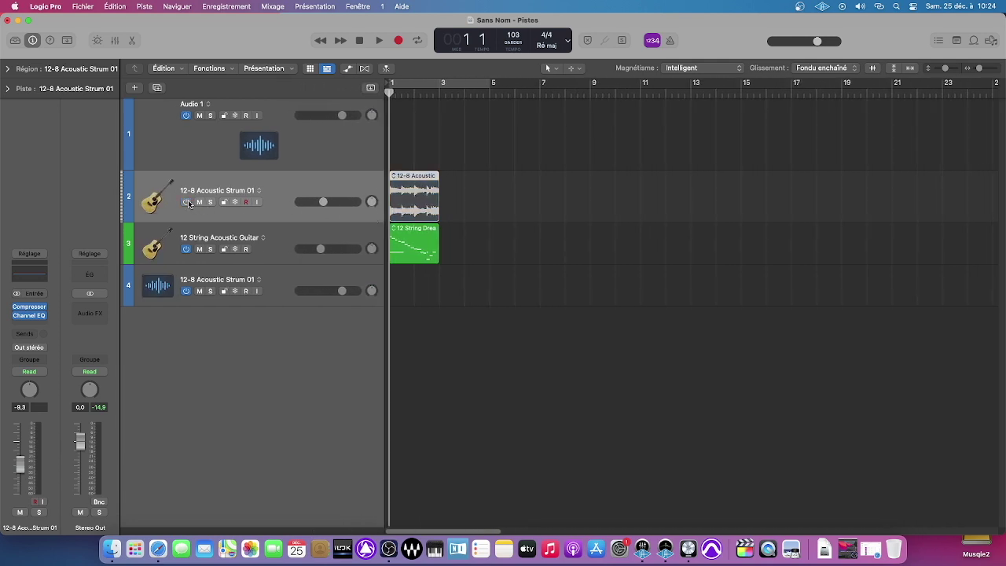
pyautogui.click(187, 201)
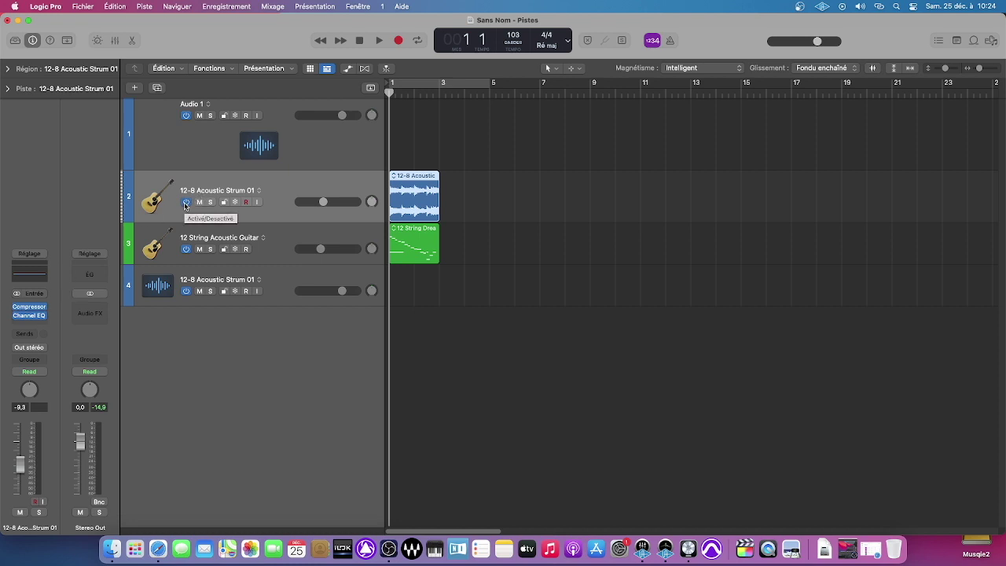
pyautogui.click(186, 202)
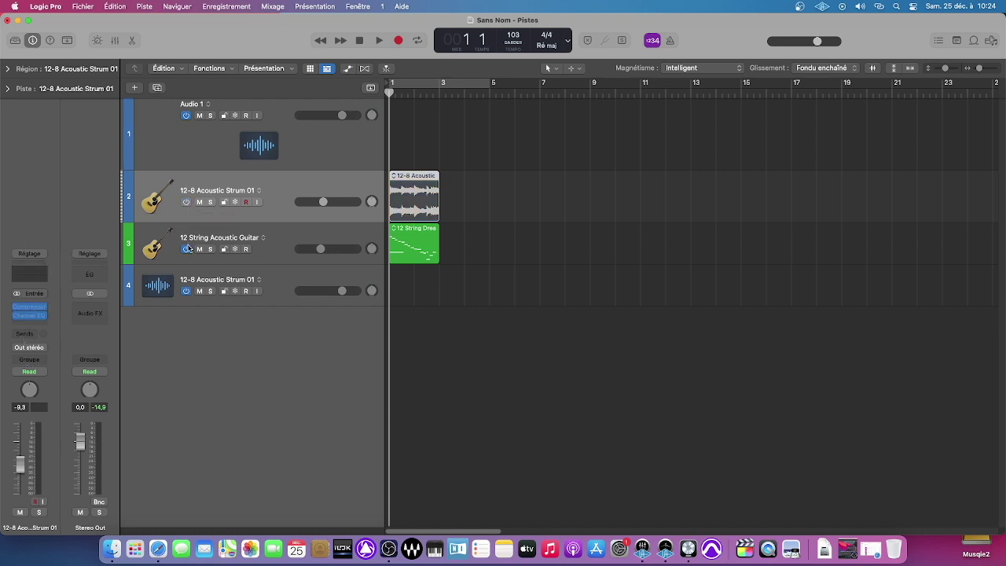
pyautogui.click(186, 202)
# Mute and unmute track 2, and solo and unsolo it.
pyautogui.click(200, 202)
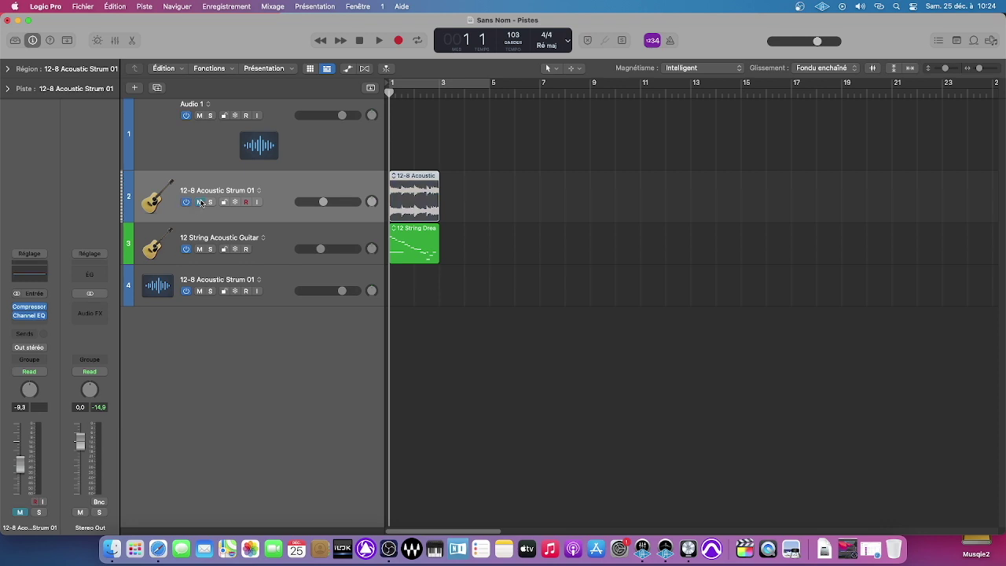
pyautogui.click(199, 202)
pyautogui.click(210, 203)
pyautogui.click(210, 202)
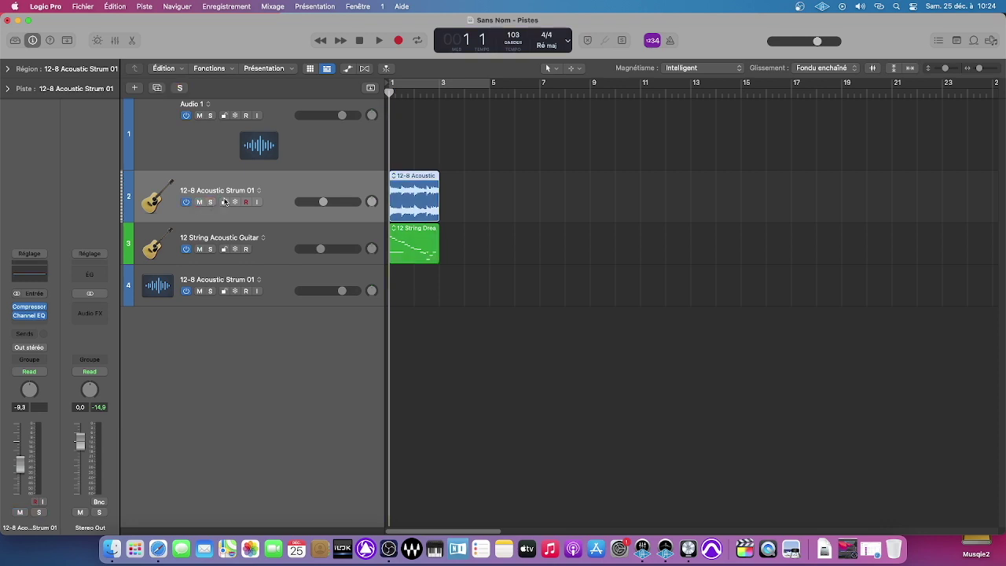
# Protect track 2, try to edit its audio region, and remove the protection.
pyautogui.click(224, 202)
pyautogui.click(409, 185)
pyautogui.click(477, 220)
pyautogui.click(224, 202)
pyautogui.moveTo(469, 174); pyautogui.dragTo(373, 209)
# Try the freeze and record-enable controls in track 2's header.
pyautogui.click(235, 202)
pyautogui.click(246, 203)
pyautogui.click(466, 210)
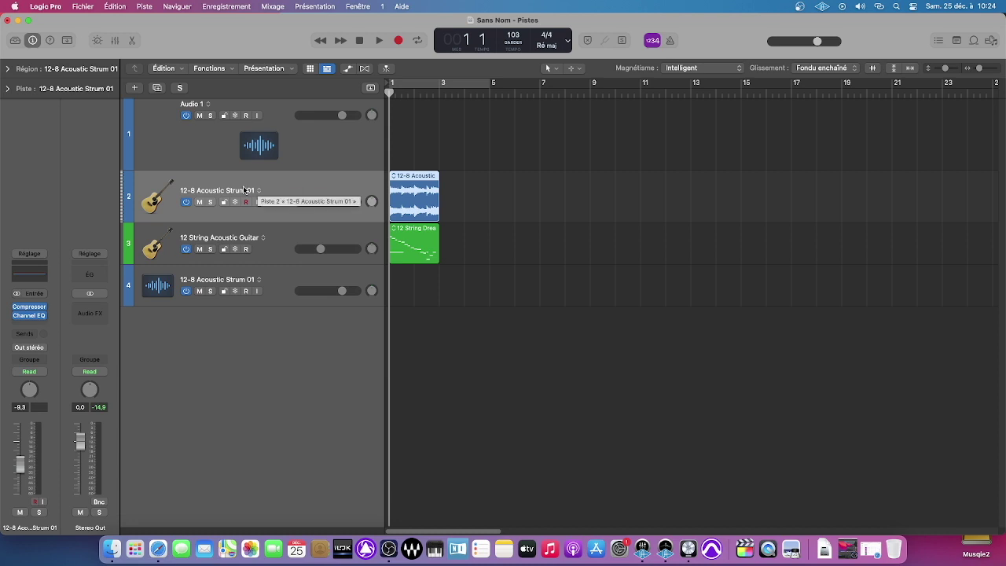
# Set track 2's volume to about -5.0 dB, and turn its pan to about -24 and reset it to 0.
pyautogui.moveTo(322, 202); pyautogui.dragTo(372, 210)
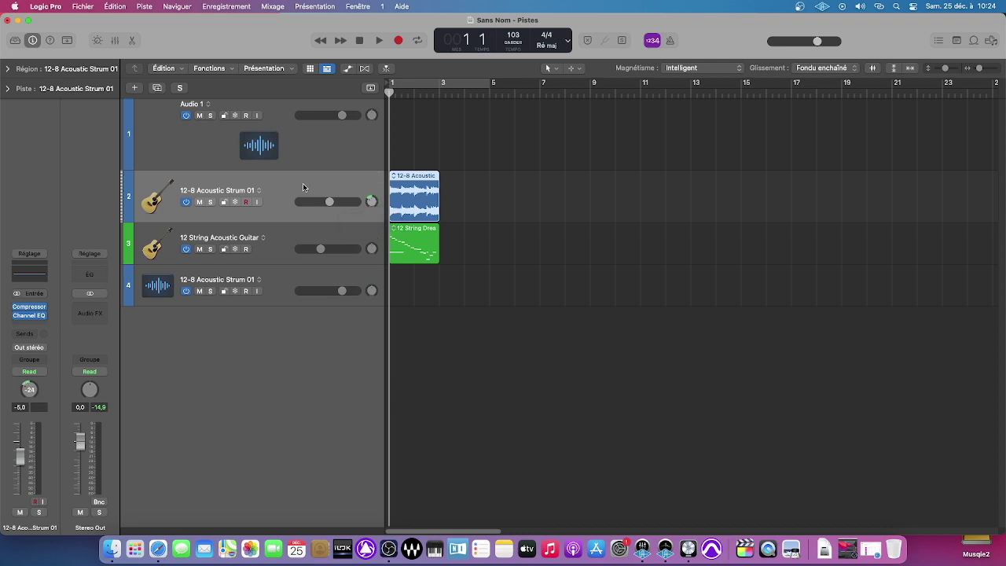
pyautogui.keyDown('alt'); pyautogui.click(369, 204); pyautogui.keyUp('alt')
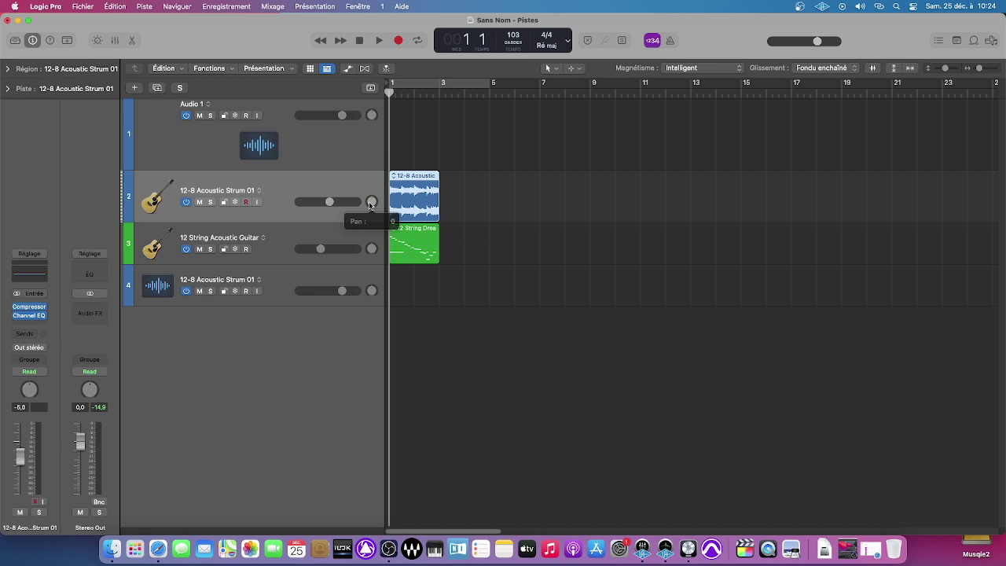
# Browse the icon categories for track 2 and assign it the sunburst electric guitar icon from Guitare.
pyautogui.click(153, 200)
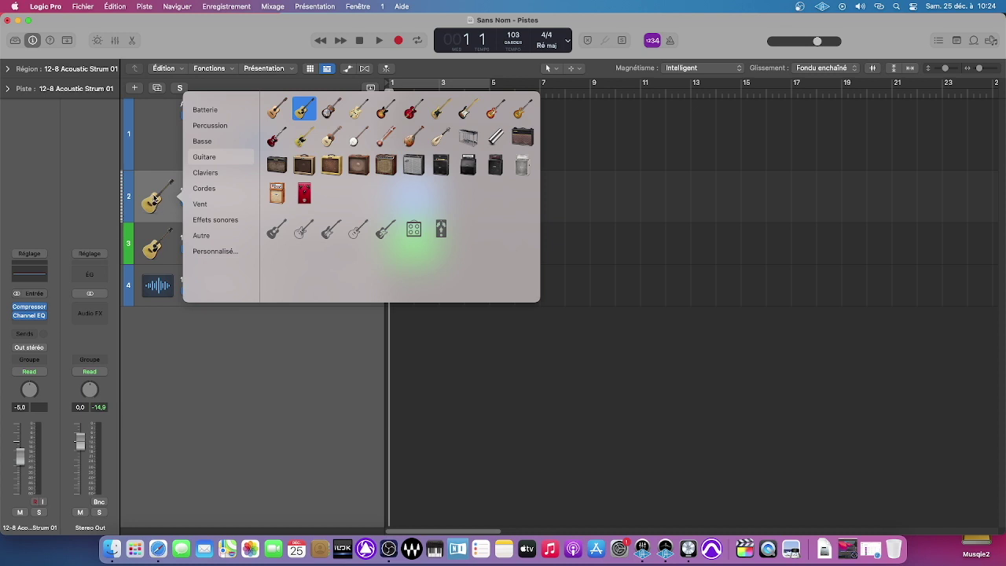
pyautogui.click(157, 198)
pyautogui.click(155, 200)
pyautogui.click(220, 139)
pyautogui.click(222, 126)
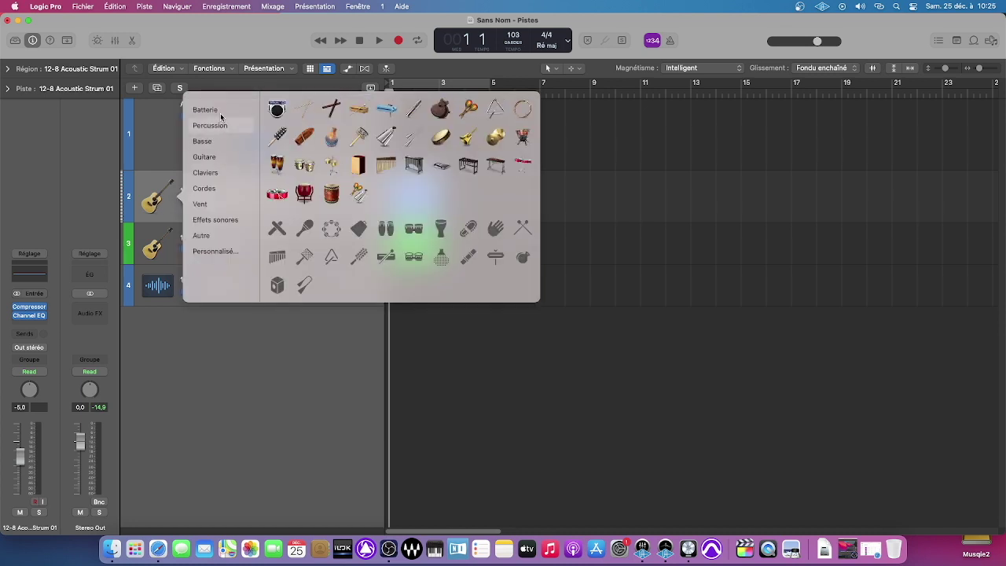
pyautogui.click(221, 115)
pyautogui.click(220, 172)
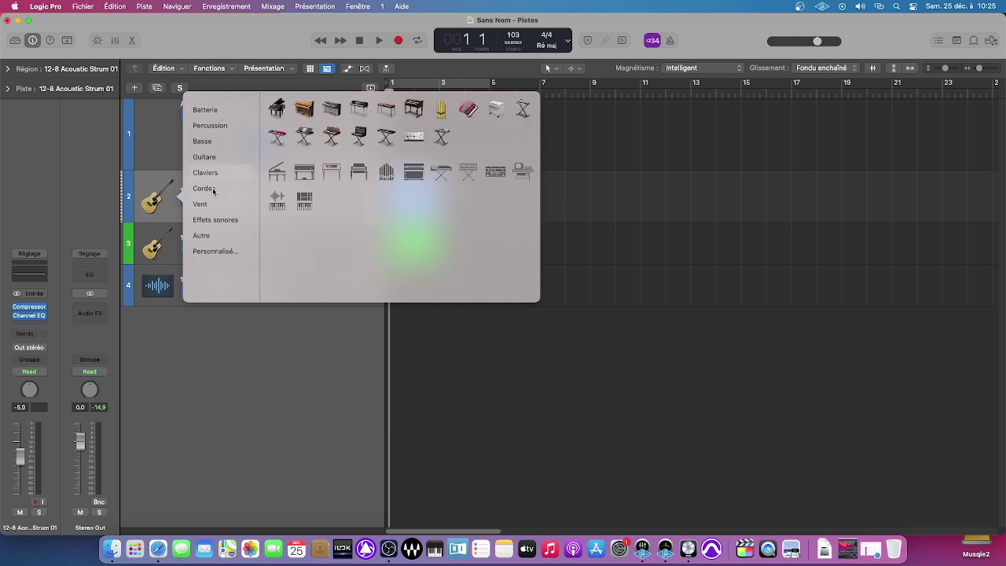
pyautogui.click(213, 190)
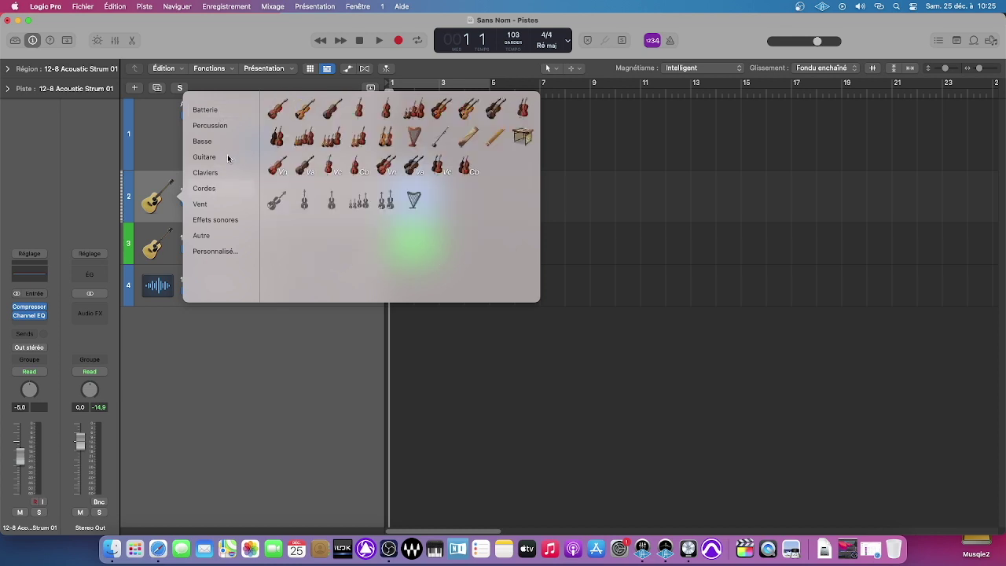
pyautogui.click(228, 158)
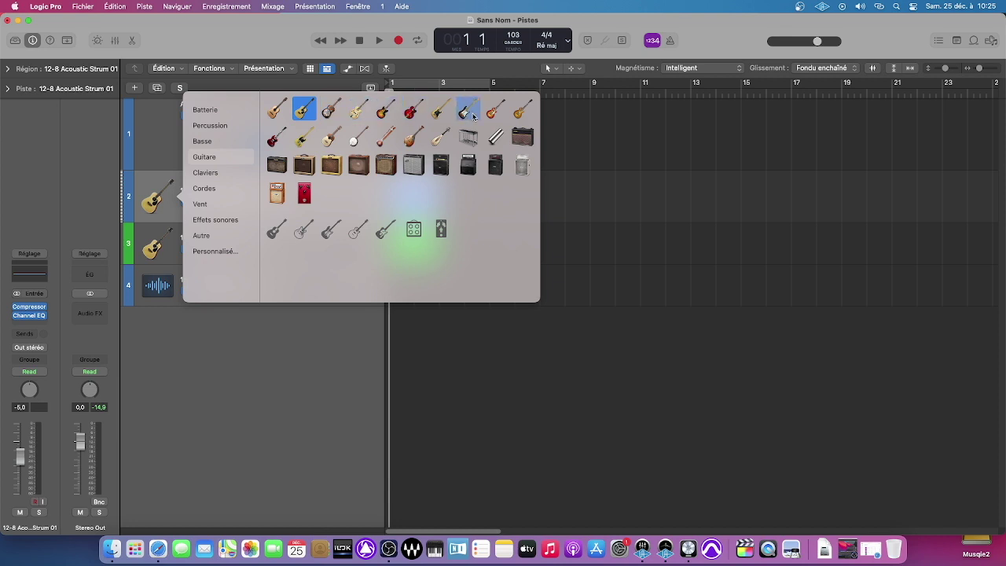
pyautogui.click(383, 110)
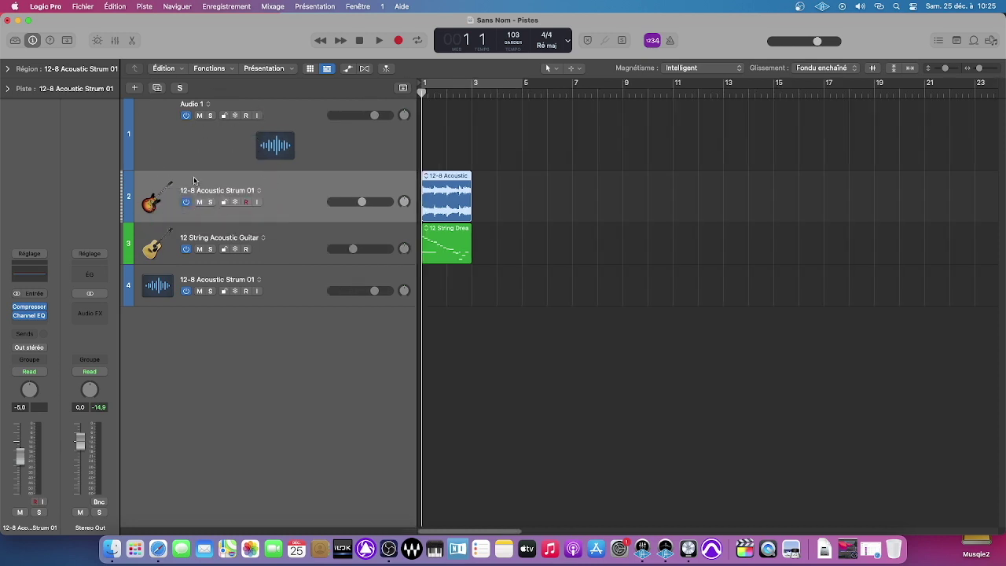
# Display the track Hide buttons, hide track 2, and reveal the hidden track again.
pyautogui.press('h')
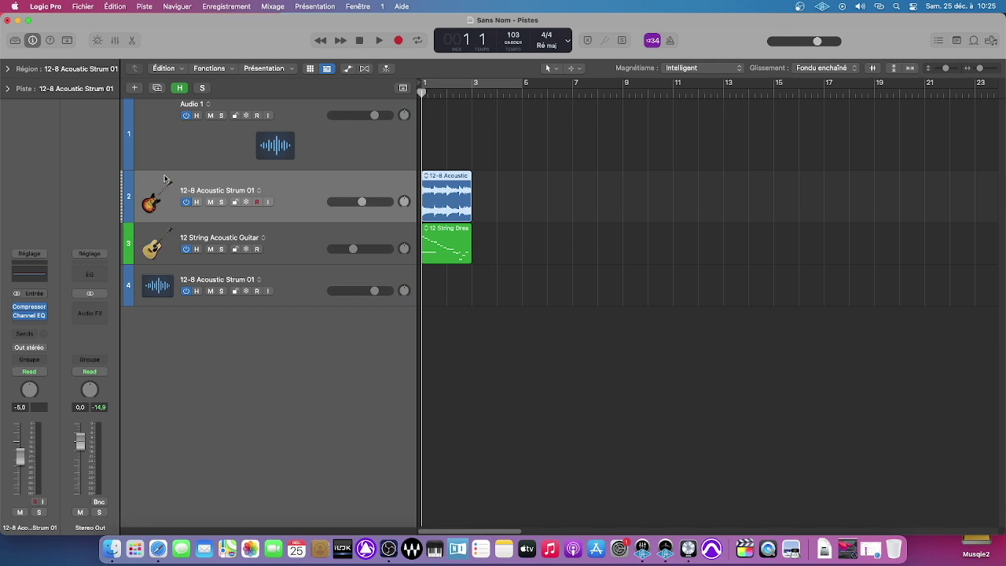
pyautogui.click(196, 202)
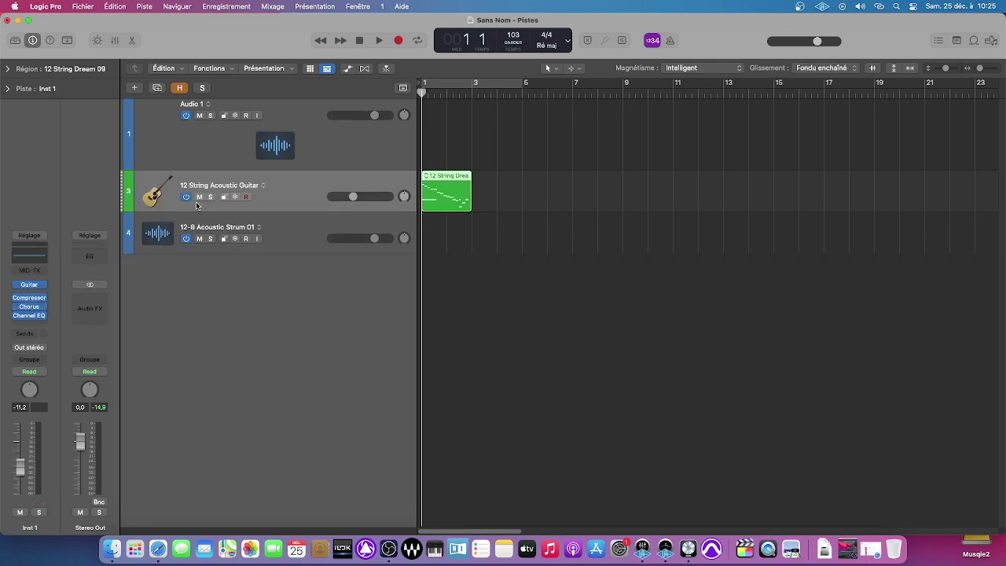
pyautogui.hotkey('ctrl', 'h')
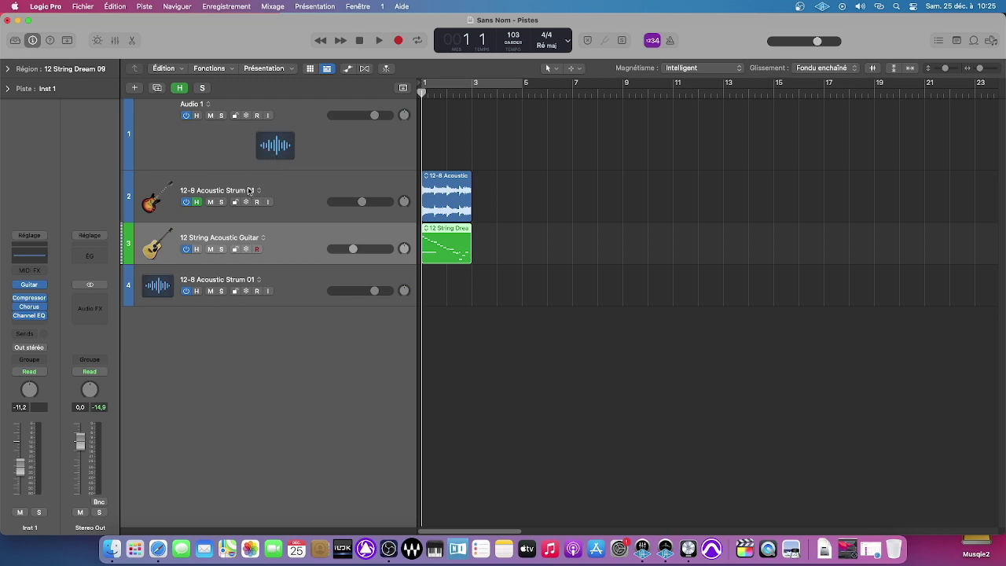
# Mark tracks 3 and 4 for hiding, conceal all marked tracks, and reveal them again.
pyautogui.click(198, 251)
pyautogui.press('h')
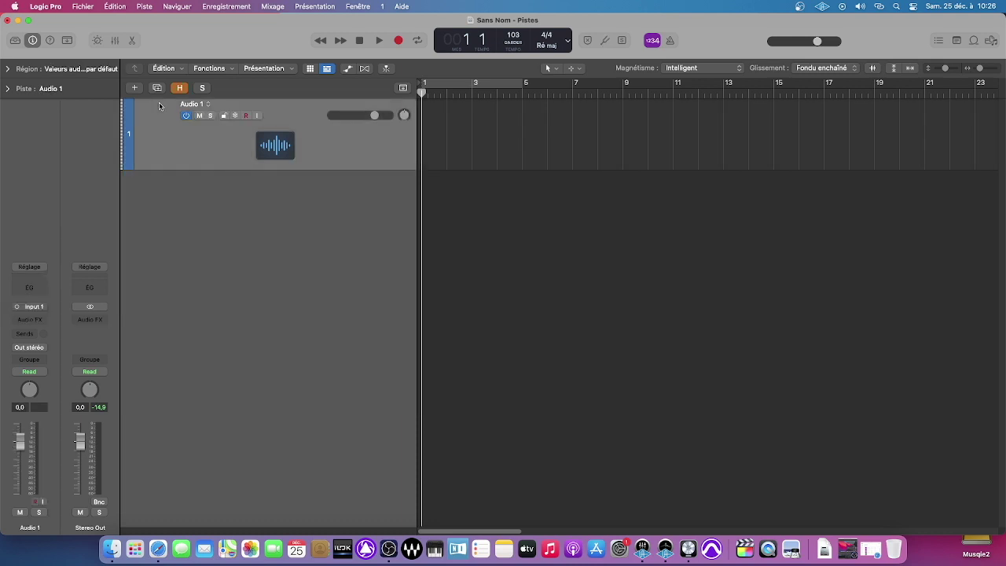
pyautogui.press('h')
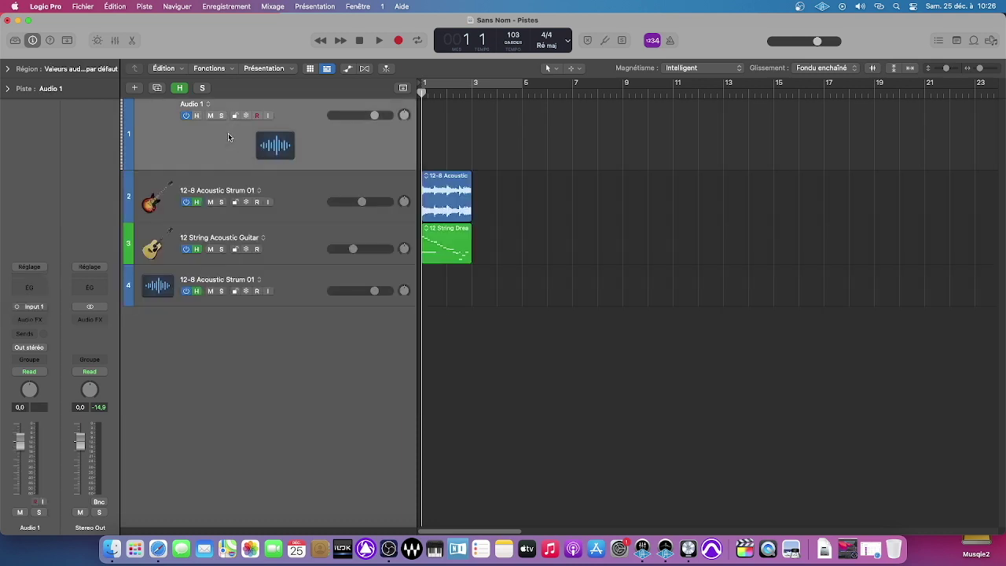